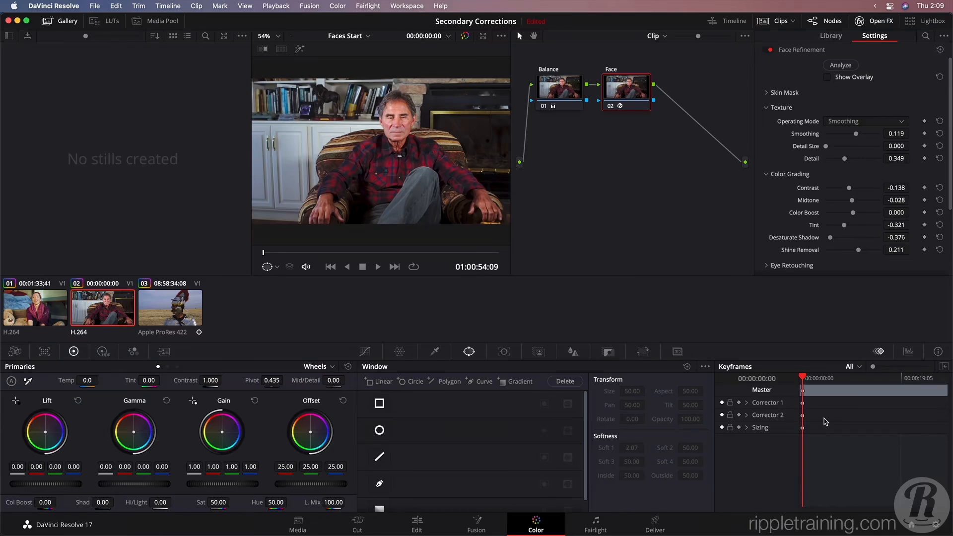
# On the third clip, disable all the nodes and re-enable only Balance, toggling it off and on to compare the image.
pyautogui.click(179, 310)
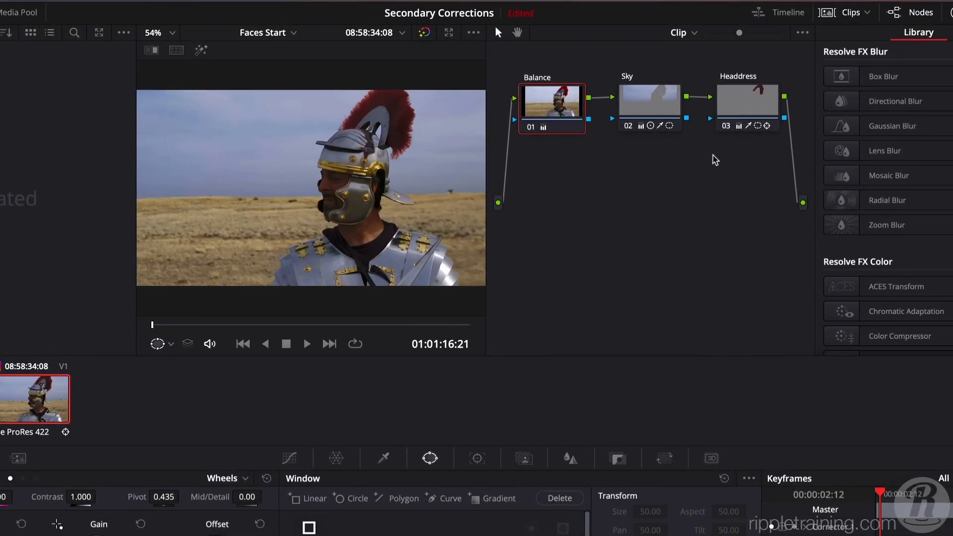
pyautogui.moveTo(766, 161); pyautogui.dragTo(653, 114)
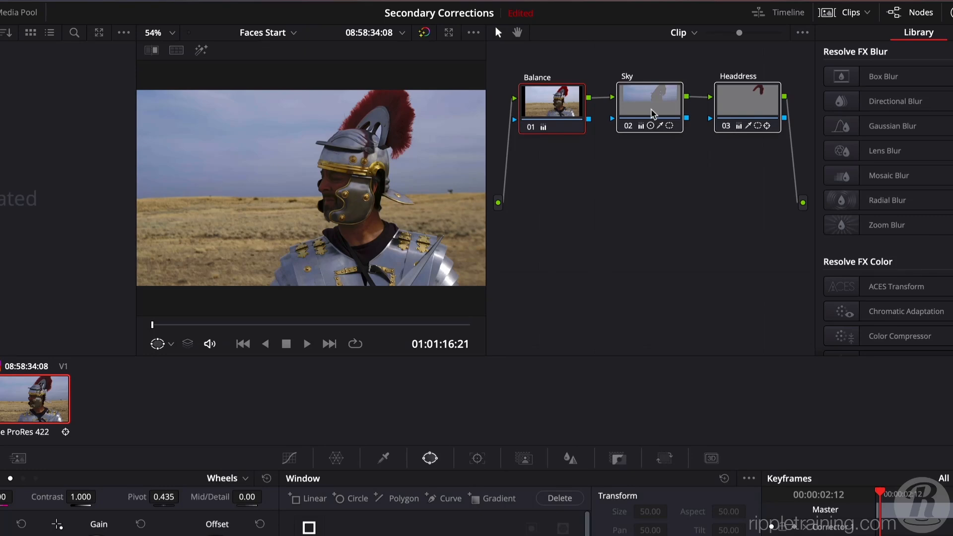
pyautogui.hotkey('shift', 'd')
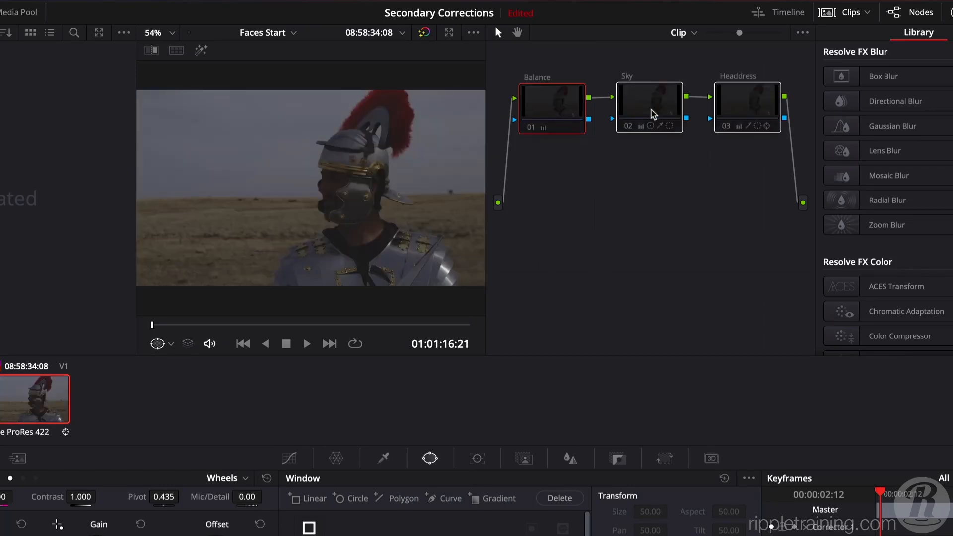
pyautogui.click(557, 117)
pyautogui.hotkey('ctrl', 'd')
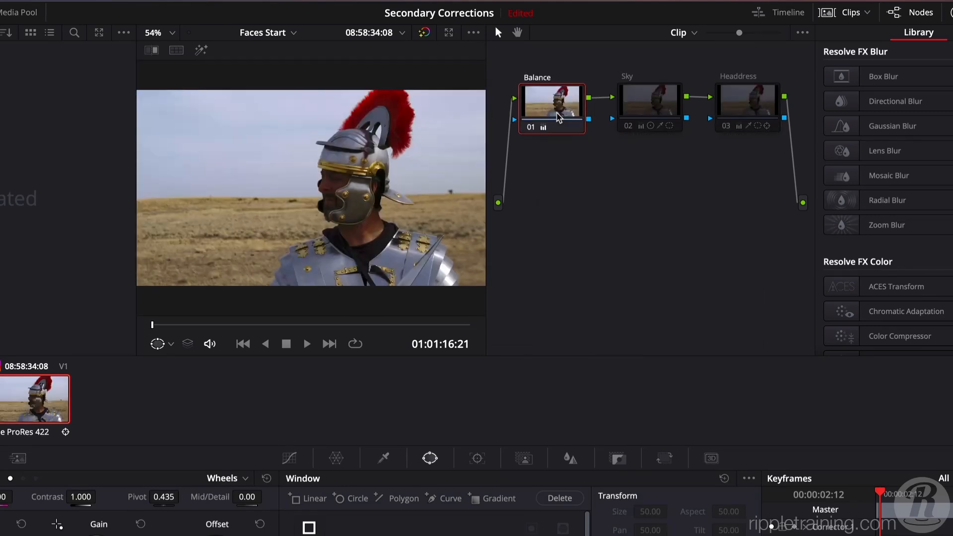
pyautogui.hotkey('ctrl', 'd')
pyautogui.hotkey('ctrl', 'd')
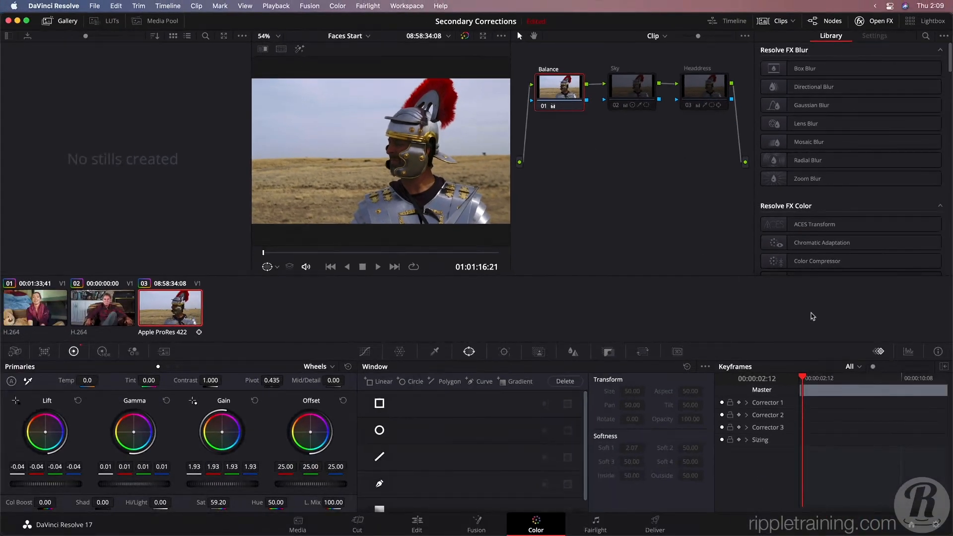
# Show the Parade scope and toggle the Balance node off and on to compare its effect on the levels.
pyautogui.click(907, 351)
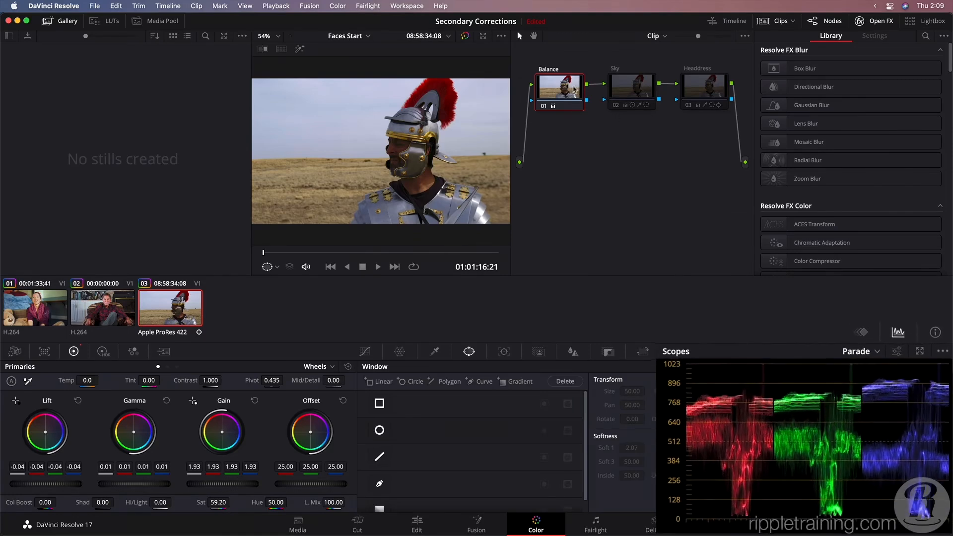
pyautogui.hotkey('ctrl', 'd')
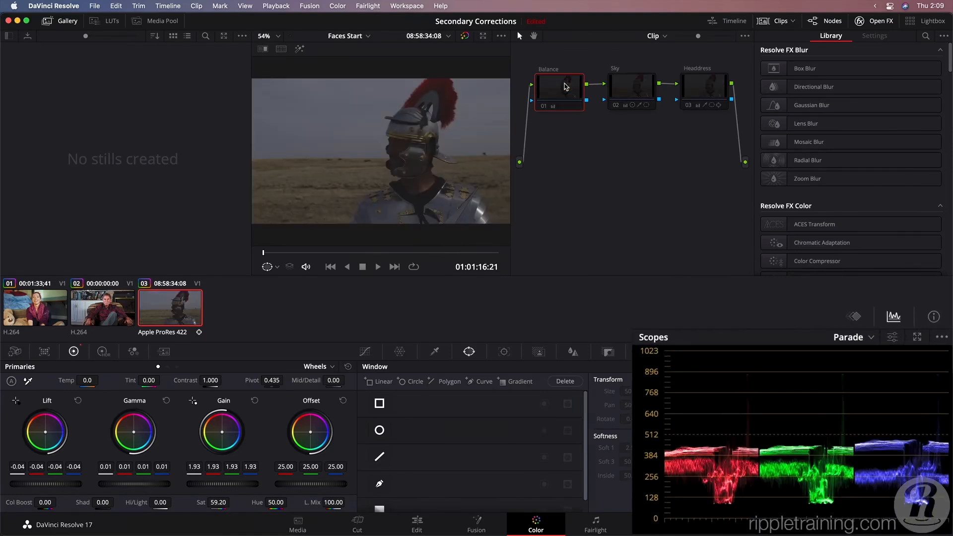
pyautogui.hotkey('ctrl', 'd')
pyautogui.hotkey('ctrl', 'd')
pyautogui.hotkey('ctrl', 'd')
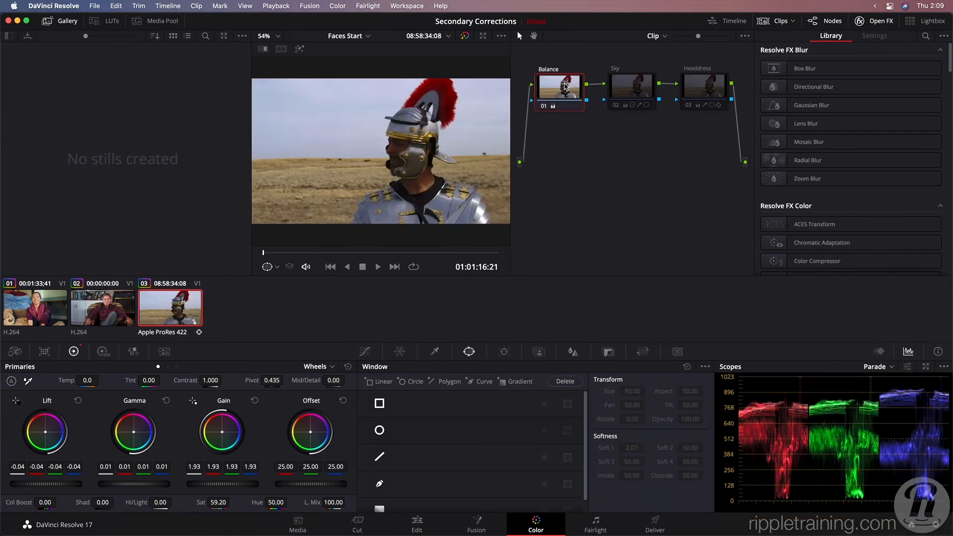
pyautogui.moveTo(556, 108)
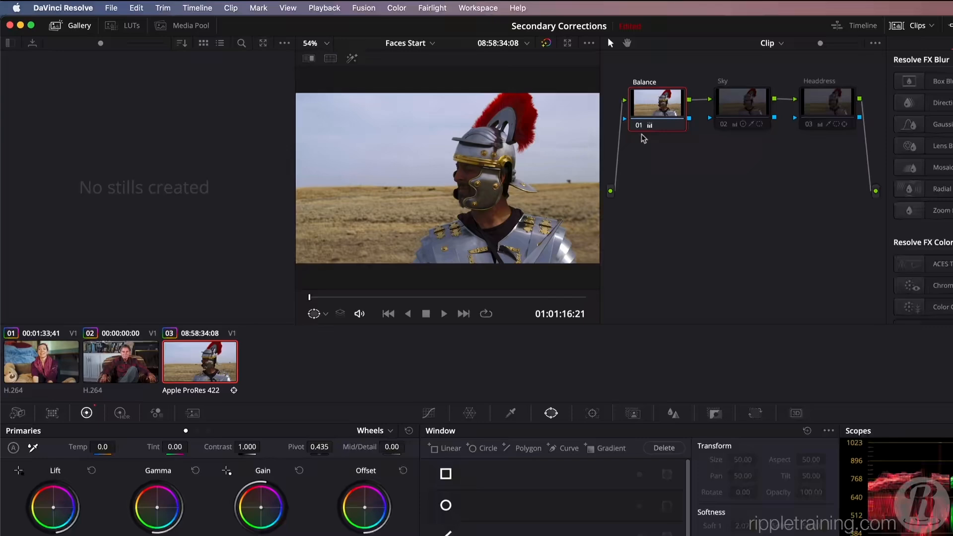
# Look through the LUT choices available for the third clip without applying one.
pyautogui.rightClick(199, 365)
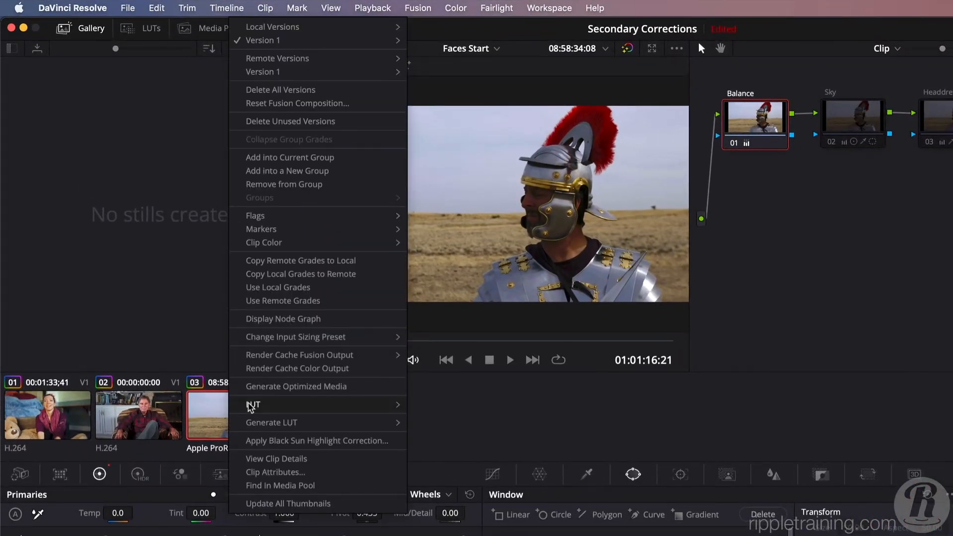
pyautogui.moveTo(256, 401)
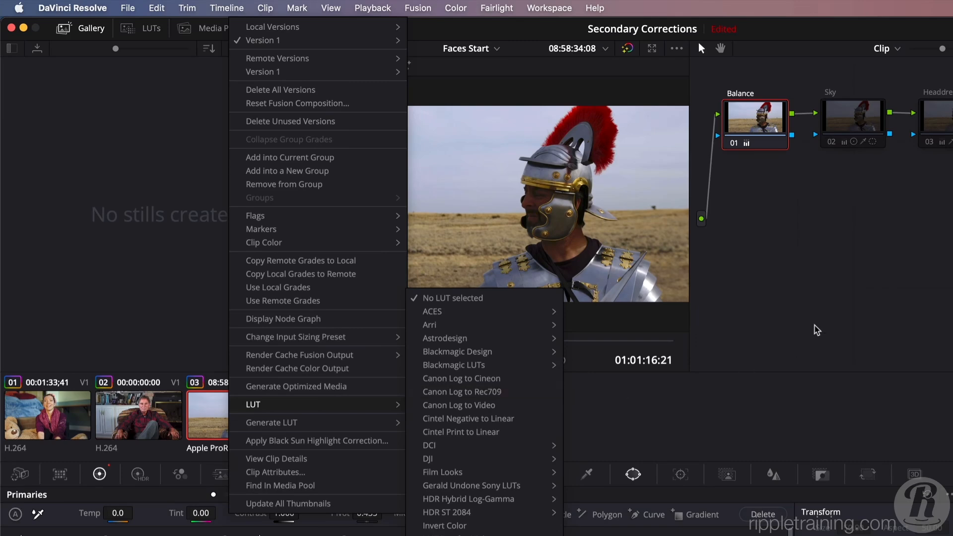
pyautogui.click(832, 309)
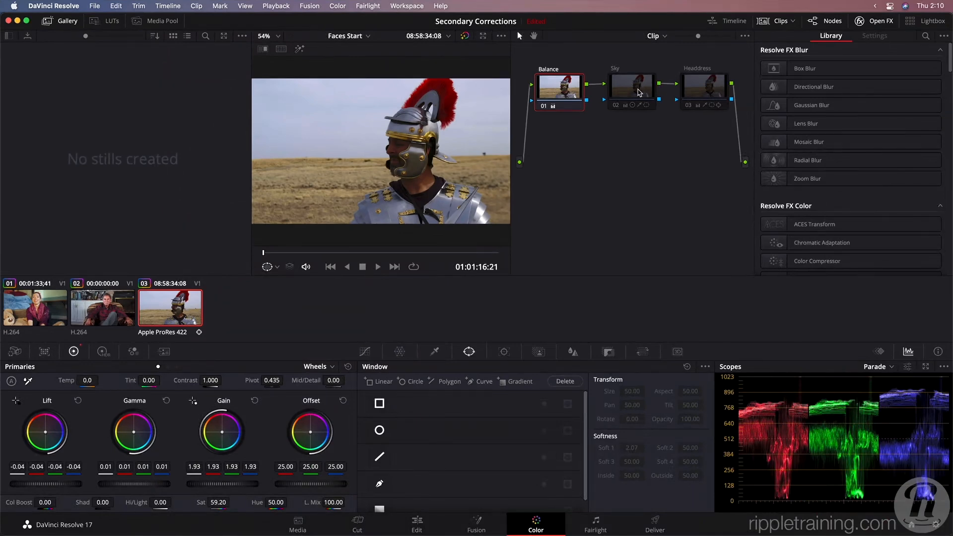
# Select the Sky node and toggle its correction, leaving it enabled.
pyautogui.click(639, 93)
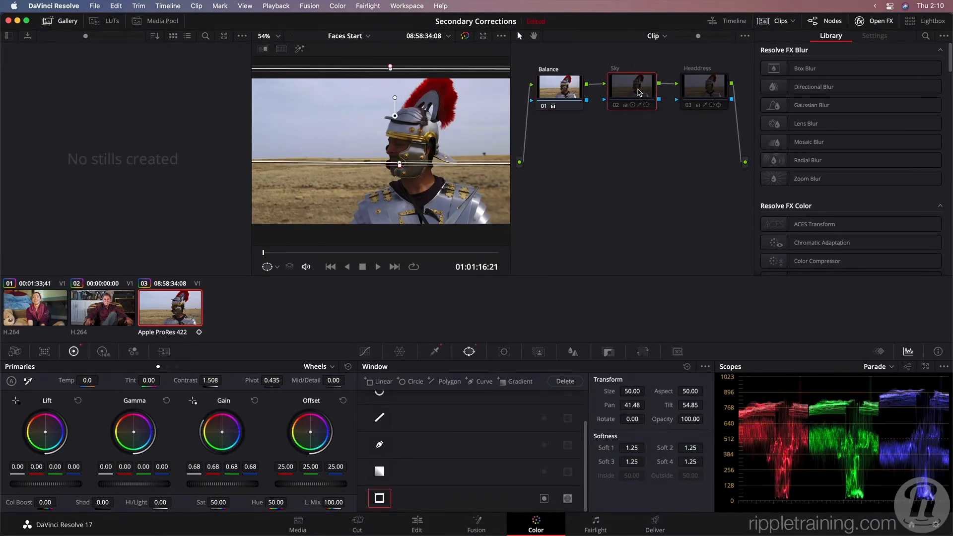
pyautogui.press('super+d')
pyautogui.press('super+d')
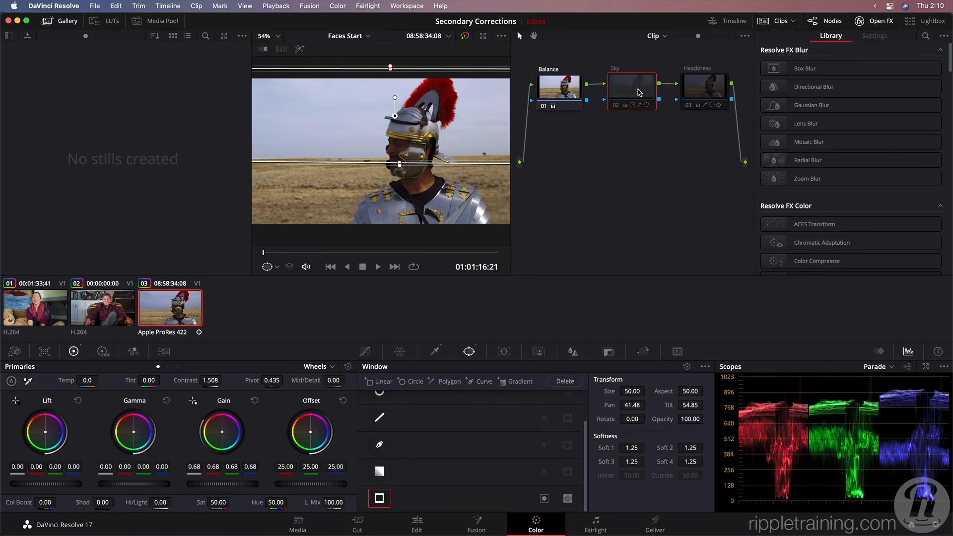
pyautogui.press('super+d')
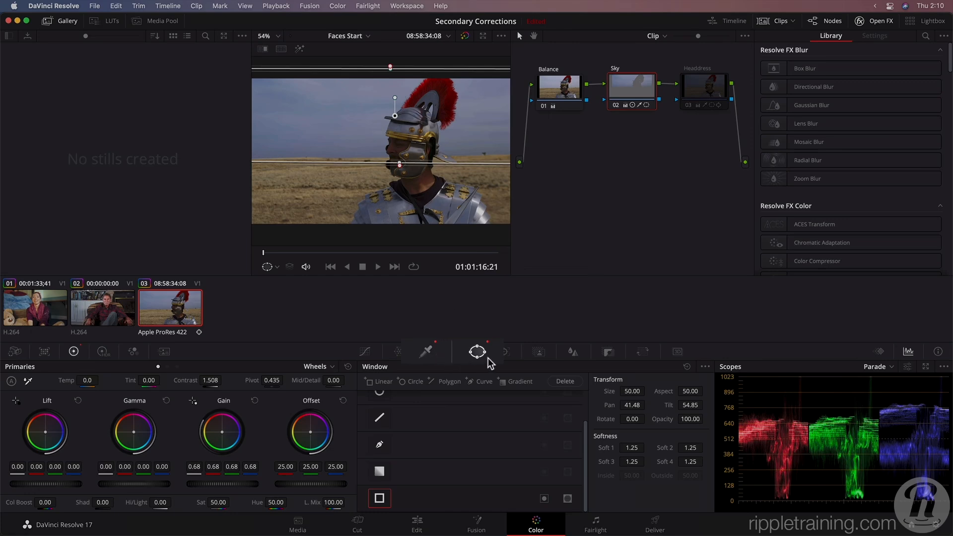
# Examine the Sky node's qualifier selection with Highlight, including its black-and-white matte, and turn Highlight off.
pyautogui.click(439, 355)
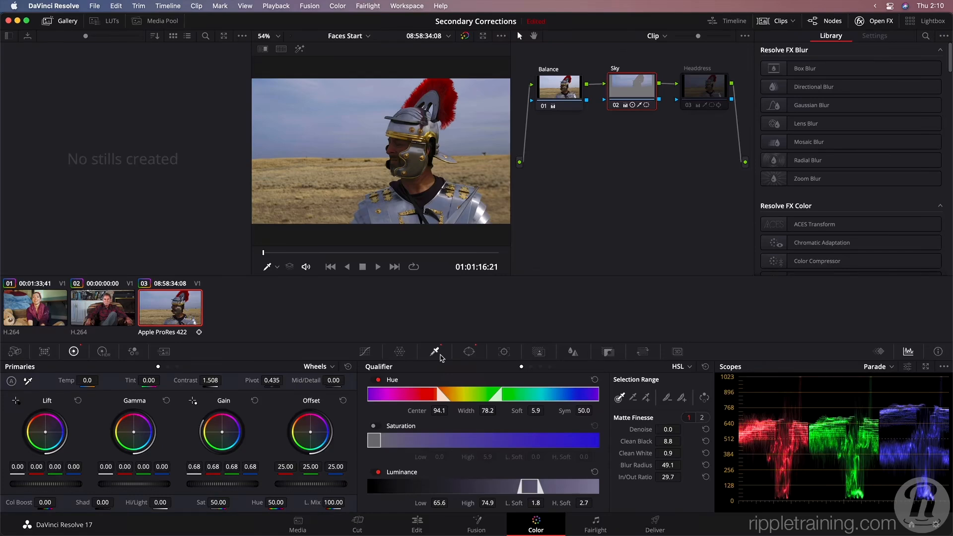
pyautogui.hotkey('shift', 'h')
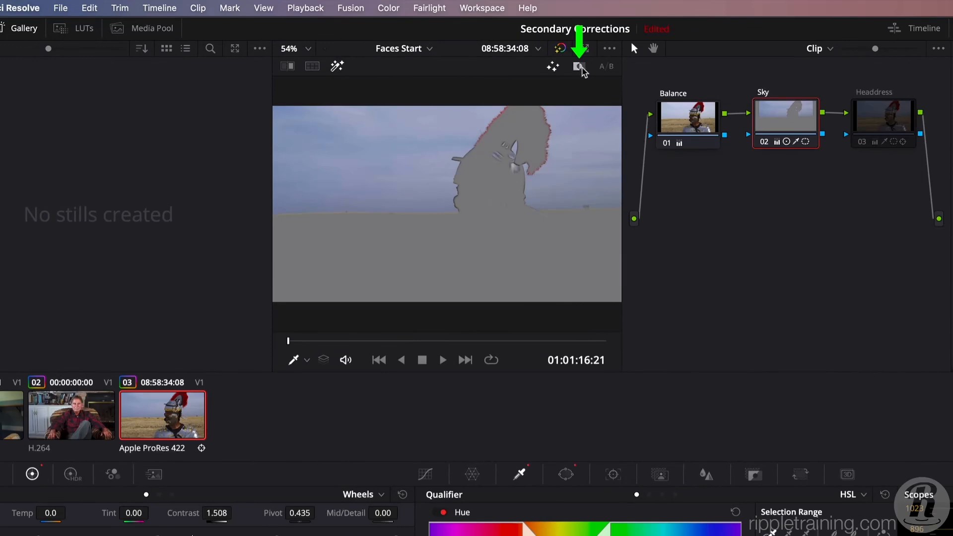
pyautogui.click(579, 67)
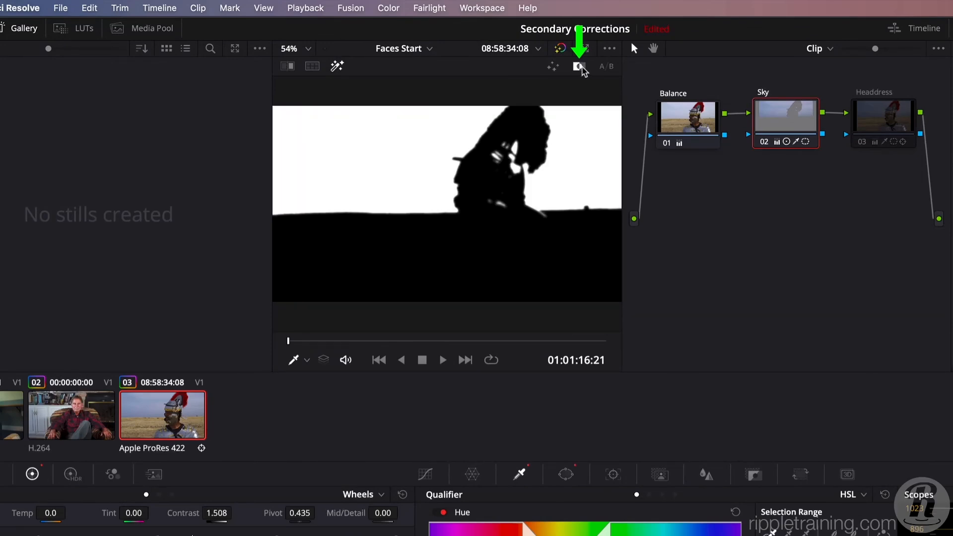
pyautogui.hotkey('shift', 'h')
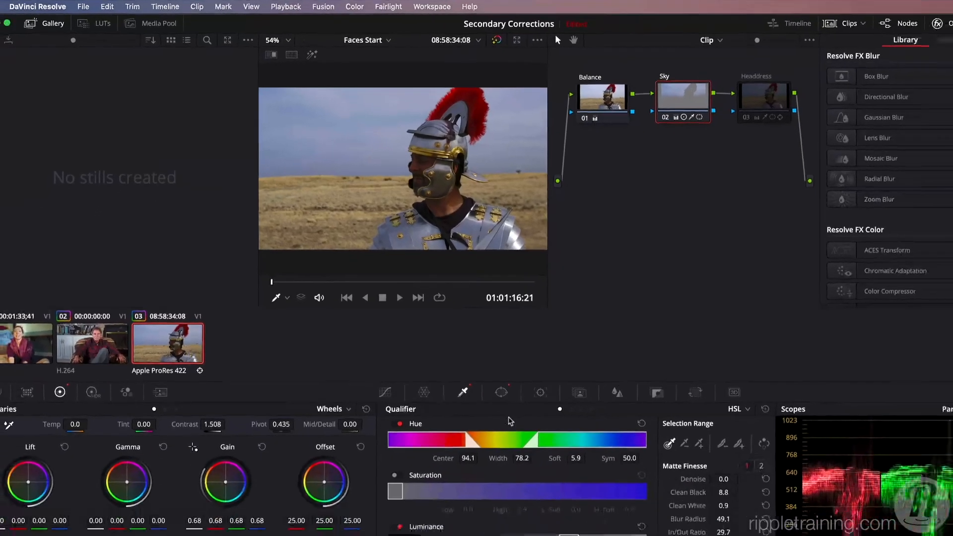
# Review the Sky node's power window, showing its overlay while in the Qualifier palette, and set the viewer's on-screen controls to Off.
pyautogui.click(550, 453)
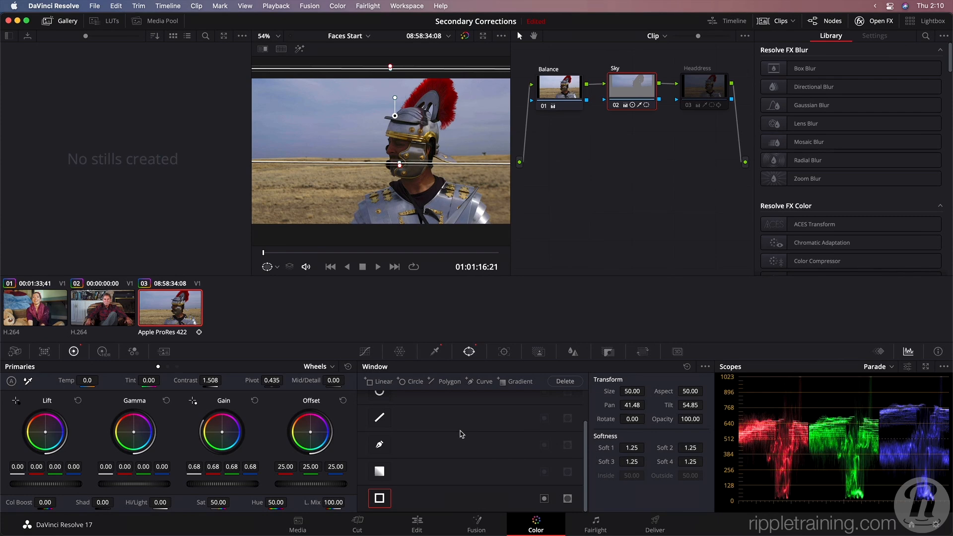
pyautogui.click(424, 354)
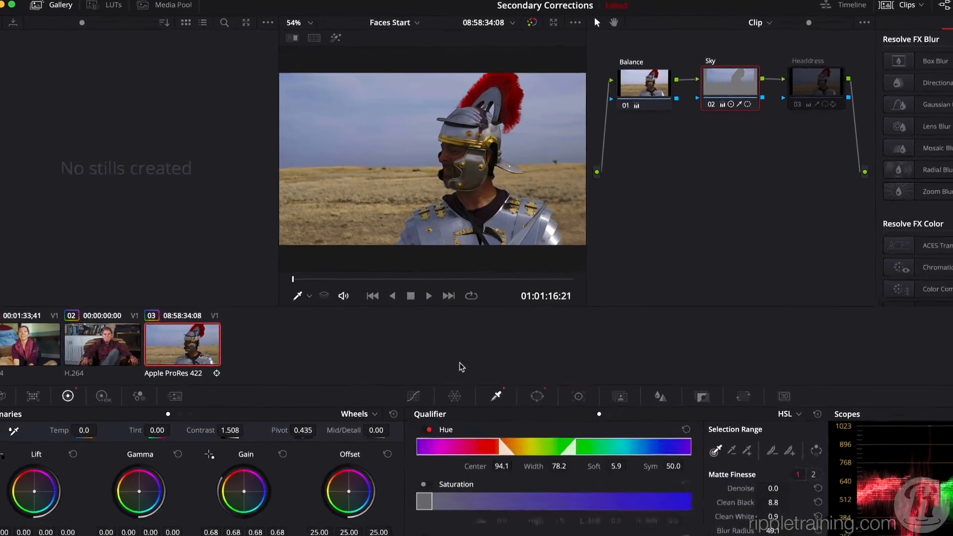
pyautogui.click(309, 296)
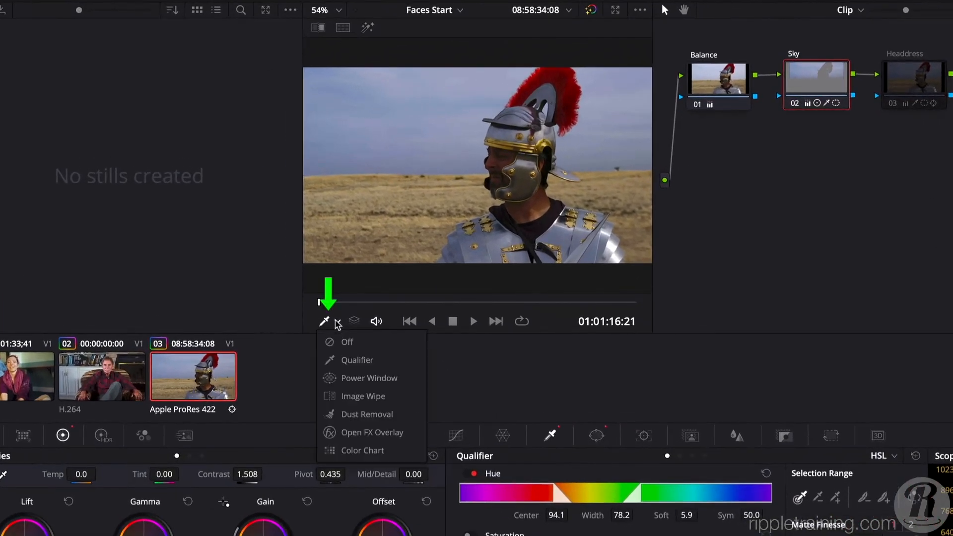
pyautogui.click(357, 380)
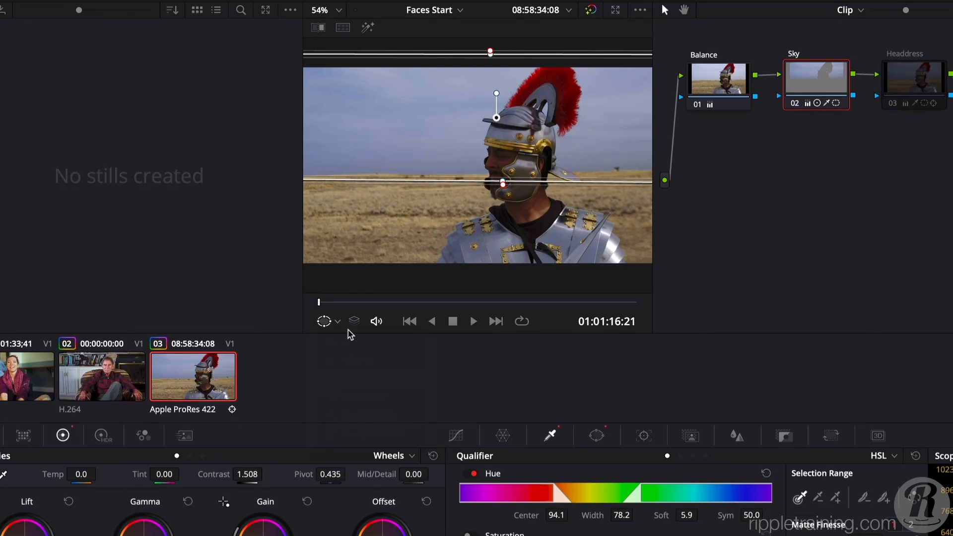
pyautogui.click(336, 321)
pyautogui.click(341, 343)
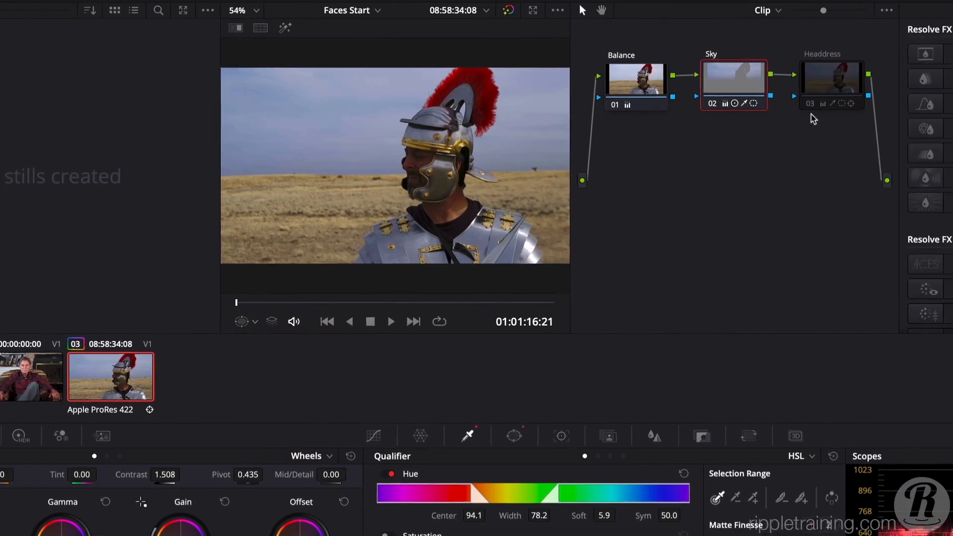
# Select the Headdress node and toggle its correction off and on to compare, leaving it enabled.
pyautogui.click(913, 95)
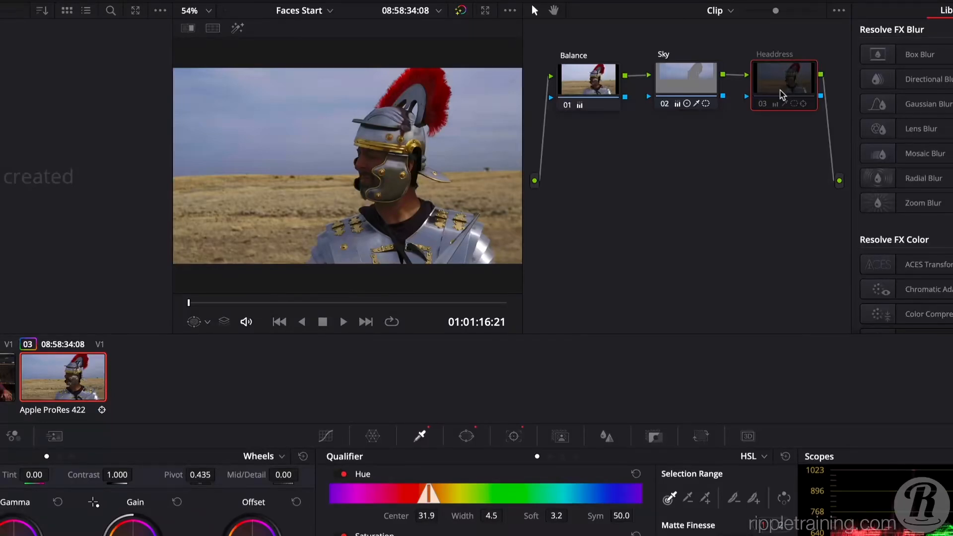
pyautogui.press('super+d')
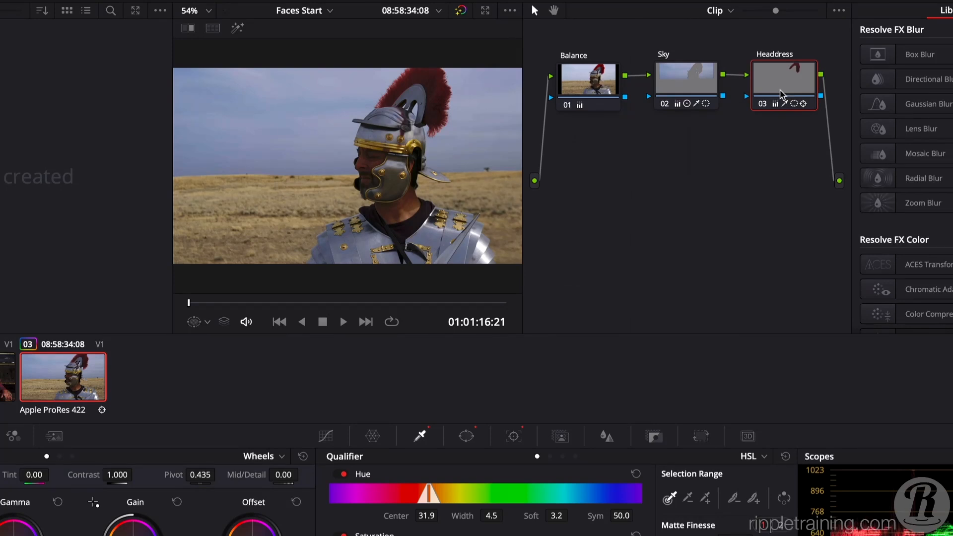
pyautogui.press('super+d')
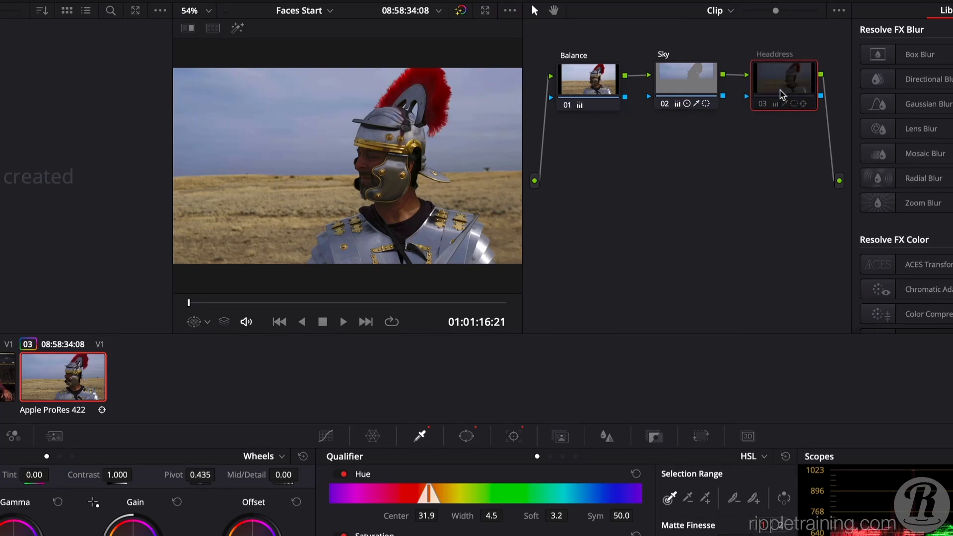
pyautogui.press('super+d')
pyautogui.press('super+d')
pyautogui.press('super+d')
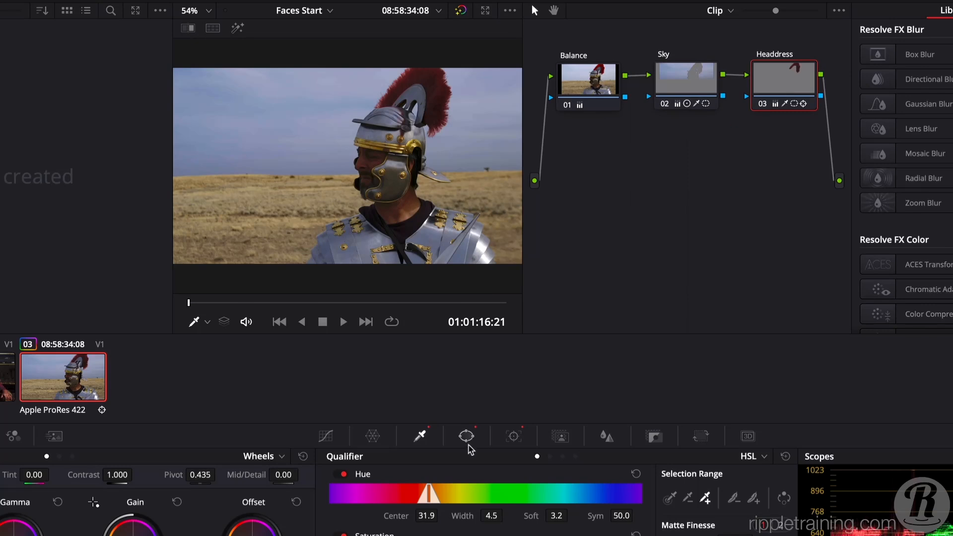
# Examine the Headdress node's power window at 08:58:37:08 along with its tracking data, and return to the window at 08:58:36:05.
pyautogui.click(467, 438)
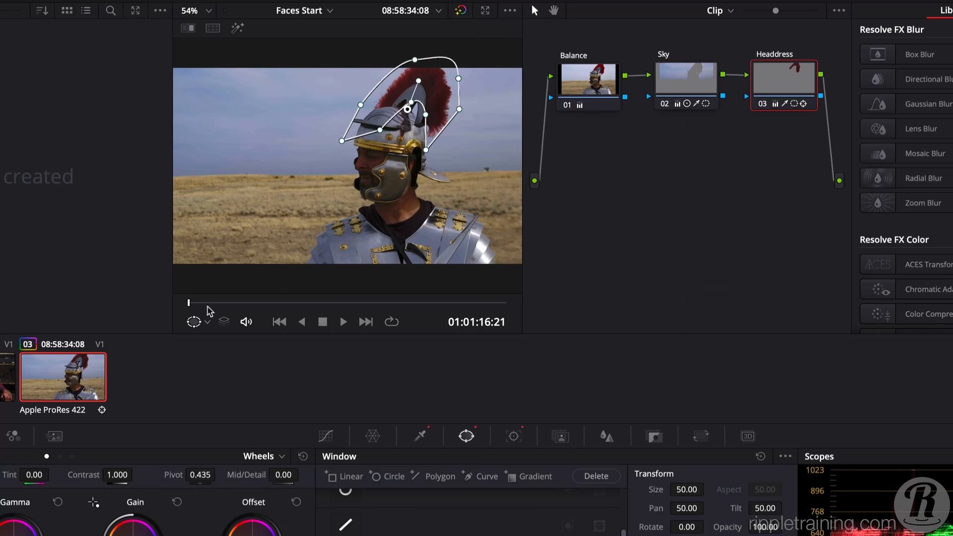
pyautogui.moveTo(198, 303); pyautogui.dragTo(273, 300)
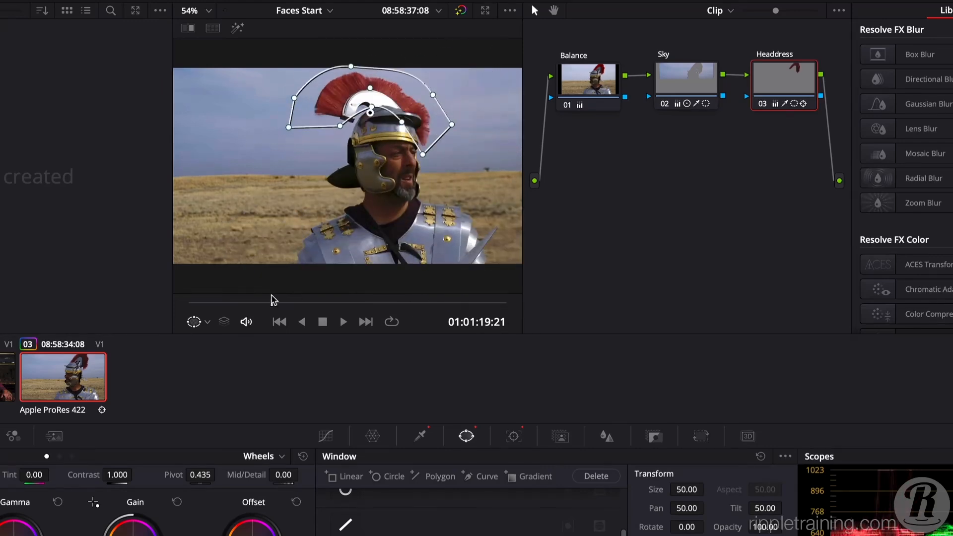
pyautogui.click(513, 435)
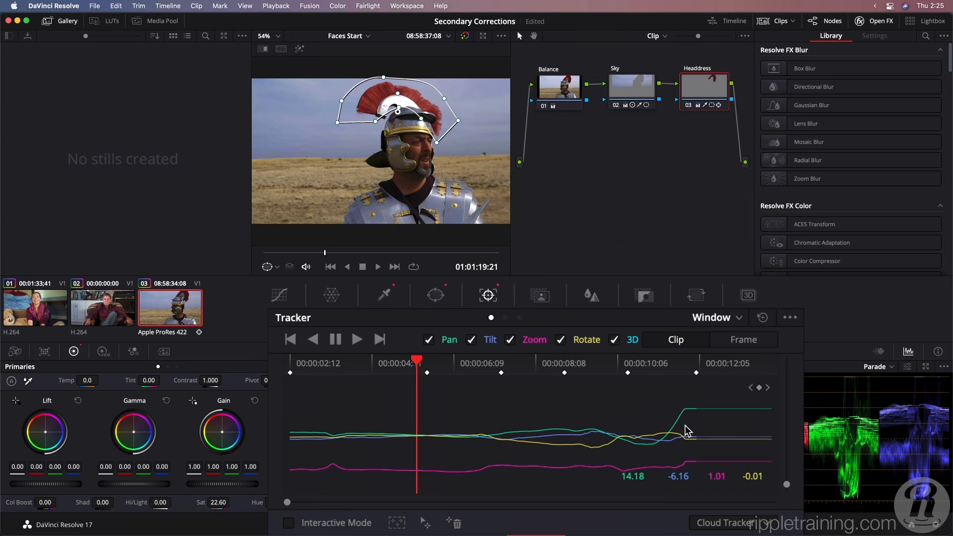
pyautogui.click(447, 300)
pyautogui.moveTo(326, 252); pyautogui.dragTo(302, 254)
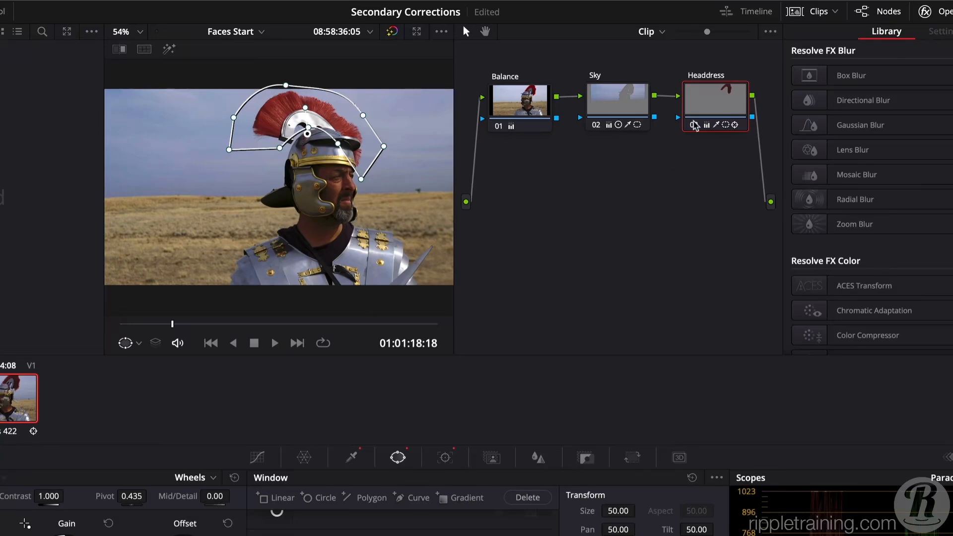
# Check the list of adjustments in the Headdress node, disable the node, and move the playhead to 08:58:34:15.
pyautogui.moveTo(694, 126)
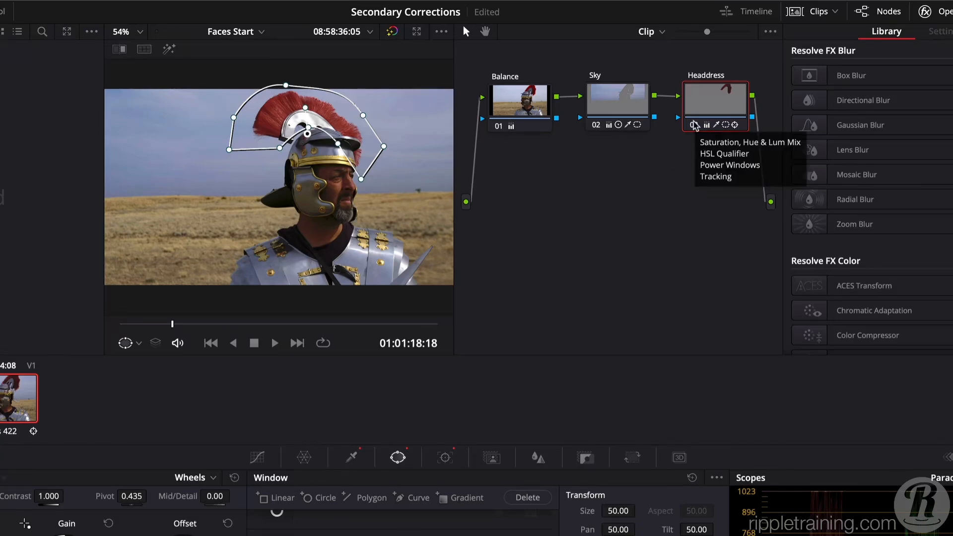
pyautogui.hotkey('ctrl', 'd')
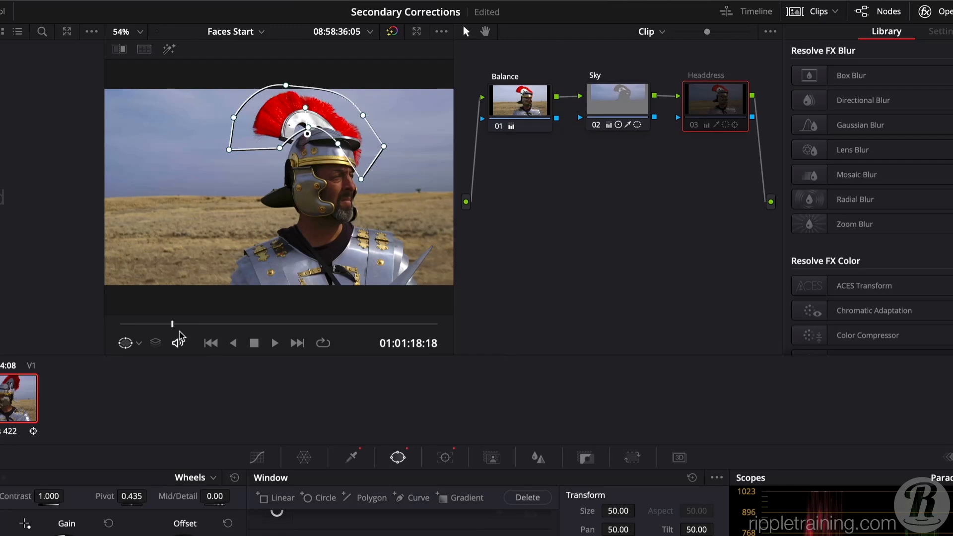
pyautogui.moveTo(172, 323); pyautogui.dragTo(128, 329)
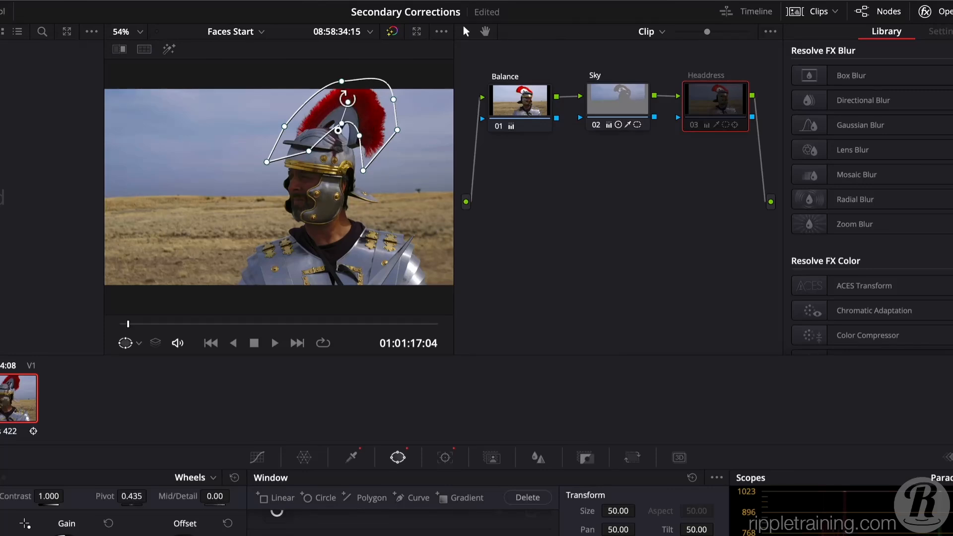
# Enable the Headdress node and check its highlighted qualifier selection at 08:58:38:07 and 08:58:35:09 with the Qualifier palette shown.
pyautogui.moveTo(142, 325); pyautogui.dragTo(229, 328)
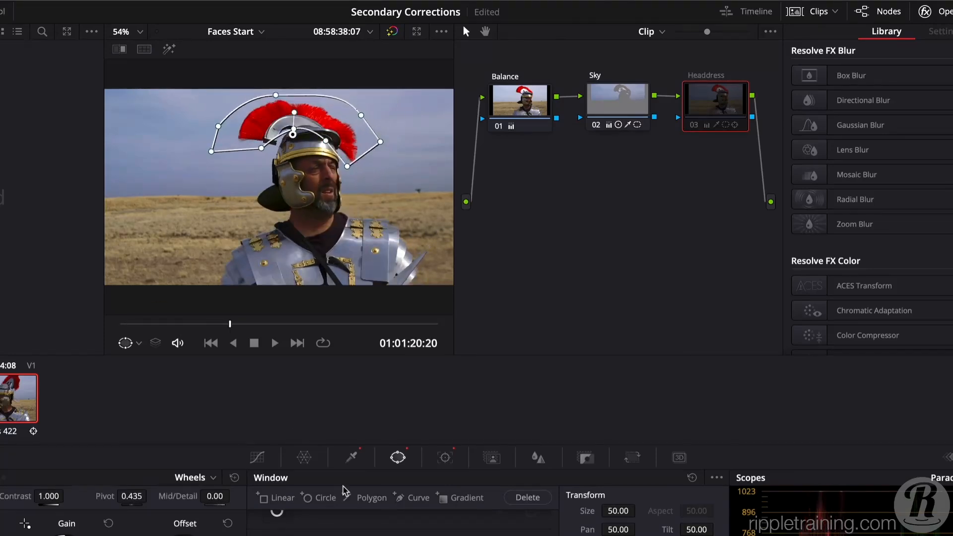
pyautogui.click(352, 457)
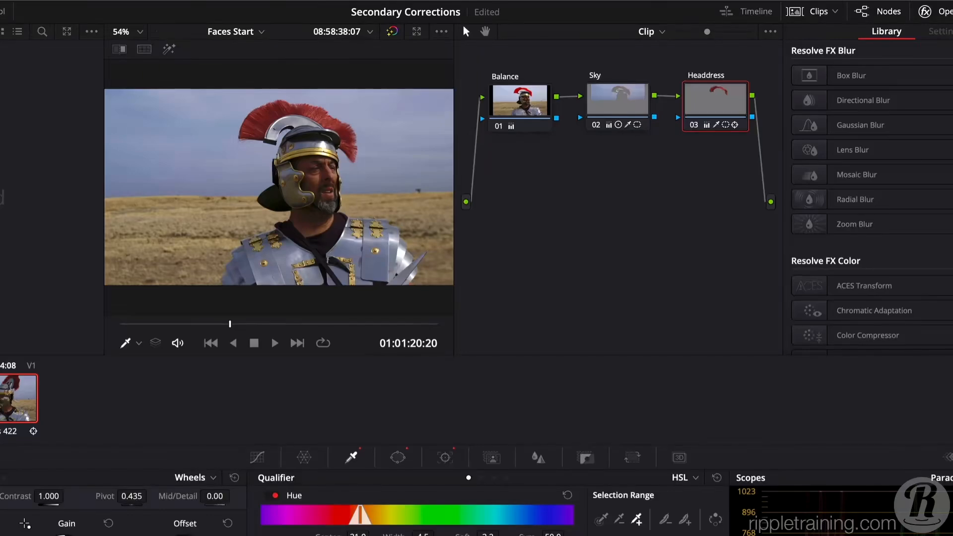
pyautogui.hotkey('shift', 'h')
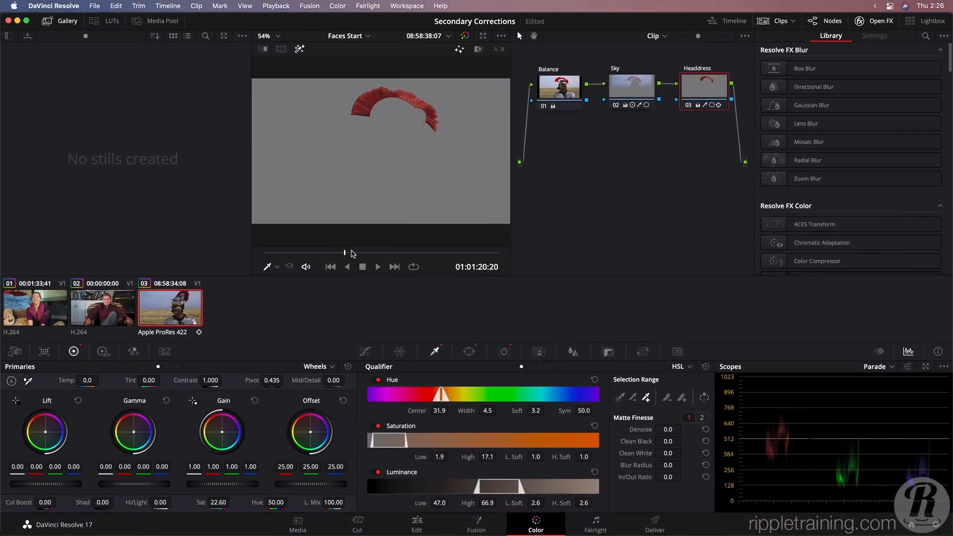
pyautogui.moveTo(344, 254); pyautogui.dragTo(284, 254)
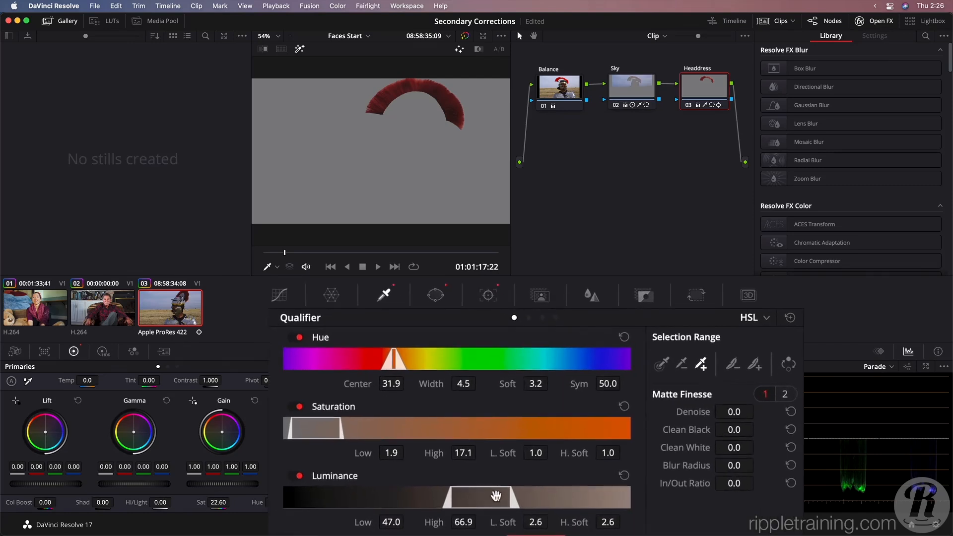
# Try lowering the Headdress qualifier's Luminance High to 54.1 and check the selection at 08:58:35:04 and 08:58:36:11.
pyautogui.moveTo(514, 497); pyautogui.dragTo(467, 497)
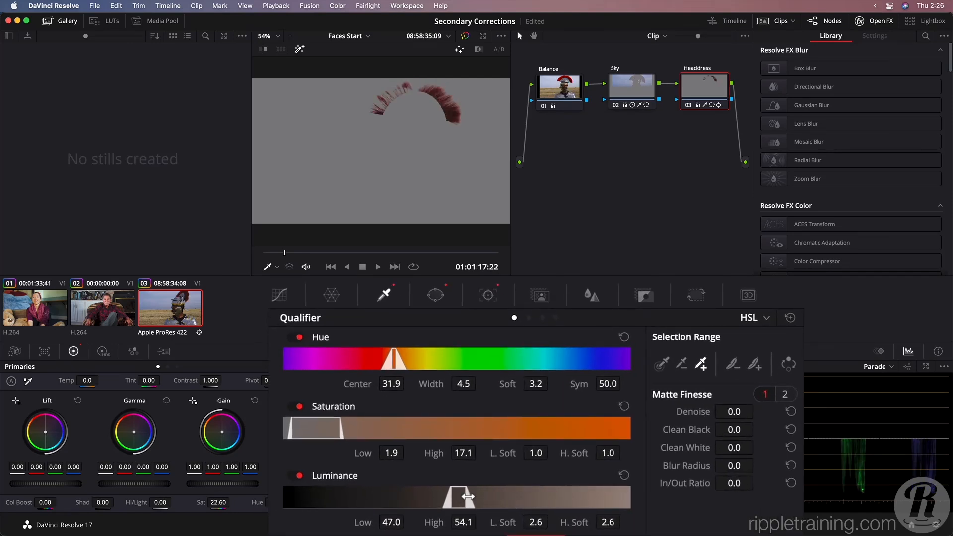
pyautogui.click(280, 255)
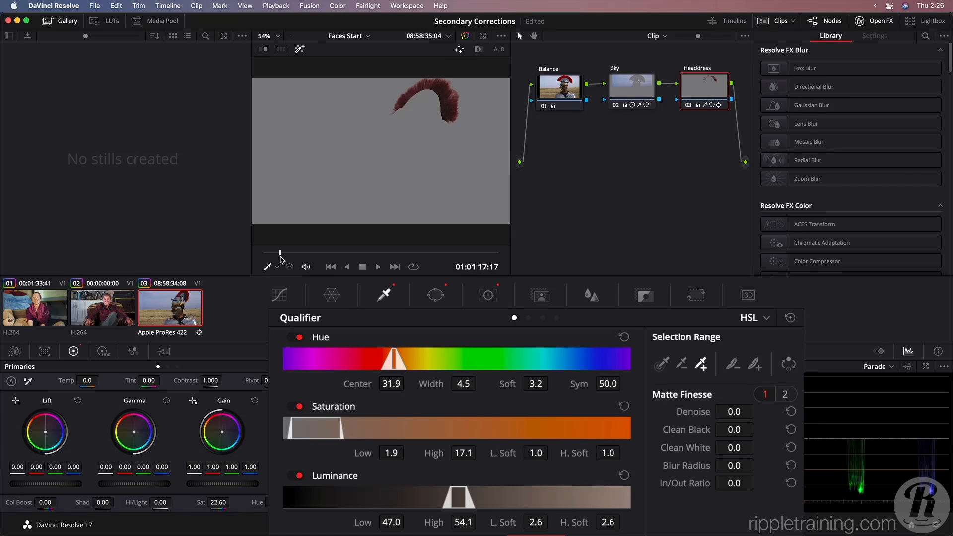
pyautogui.moveTo(280, 259); pyautogui.dragTo(307, 262)
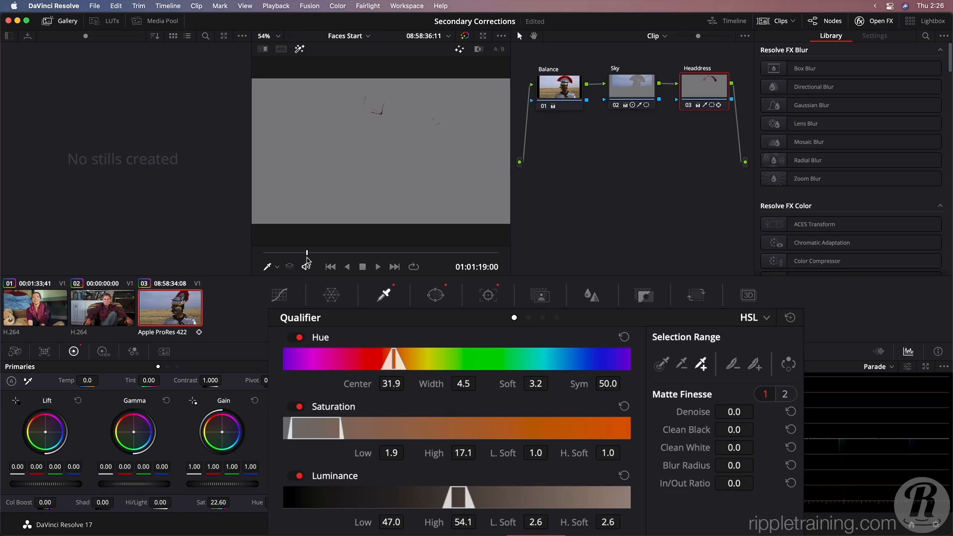
# Set the Headdress qualifier's Luminance High to 66.5 and turn off the highlighted selection view.
pyautogui.moveTo(467, 496); pyautogui.dragTo(509, 497)
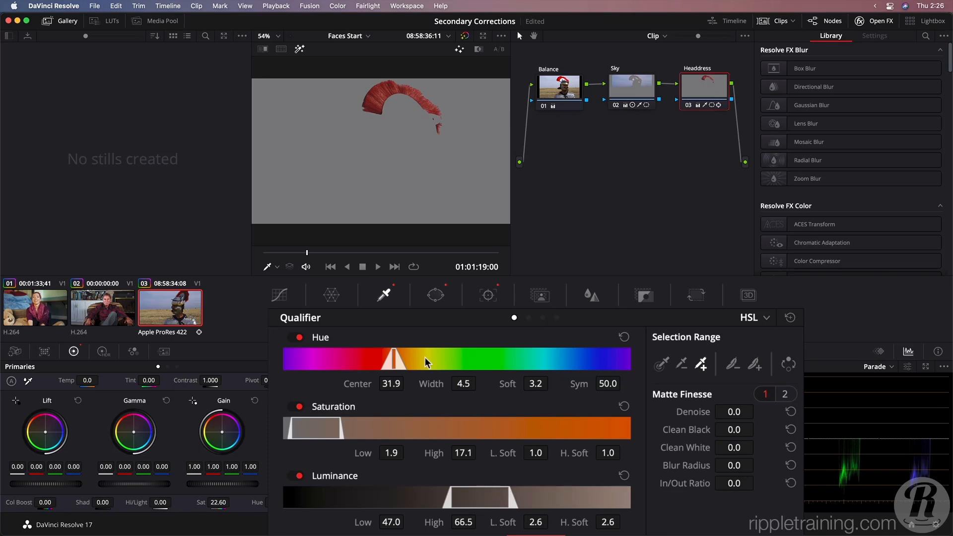
pyautogui.moveTo(313, 251)
pyautogui.mouseDown()
pyautogui.moveTo(434, 259)
pyautogui.moveTo(308, 252)
pyautogui.mouseUp()
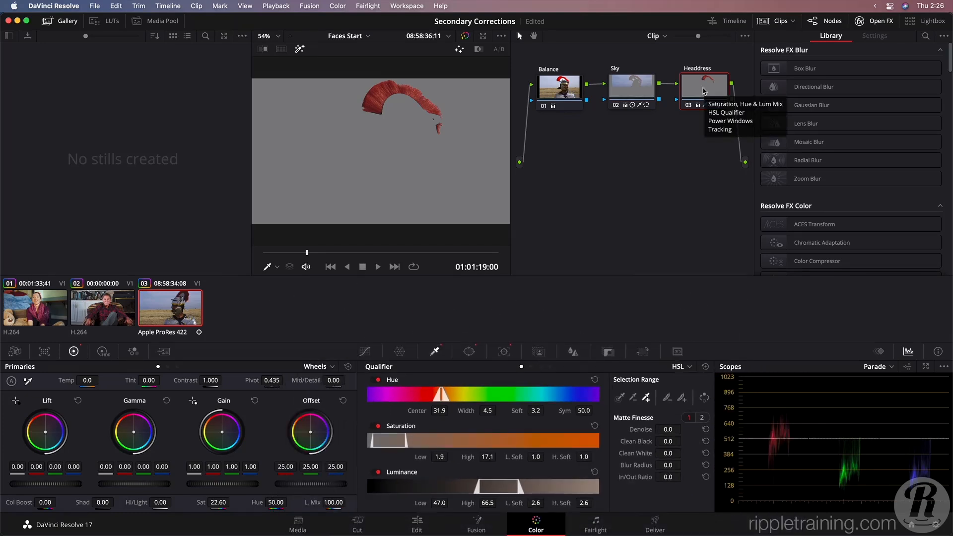
pyautogui.hotkey('shift', 'h')
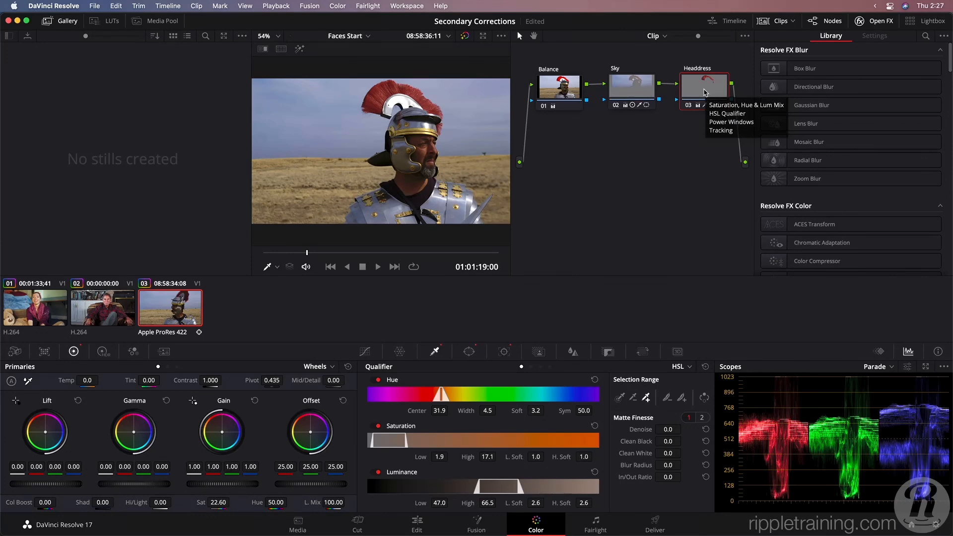
# Add a node after Headdress, label it Skin, and place it below the Balance node.
pyautogui.hotkey('alt', 'o')
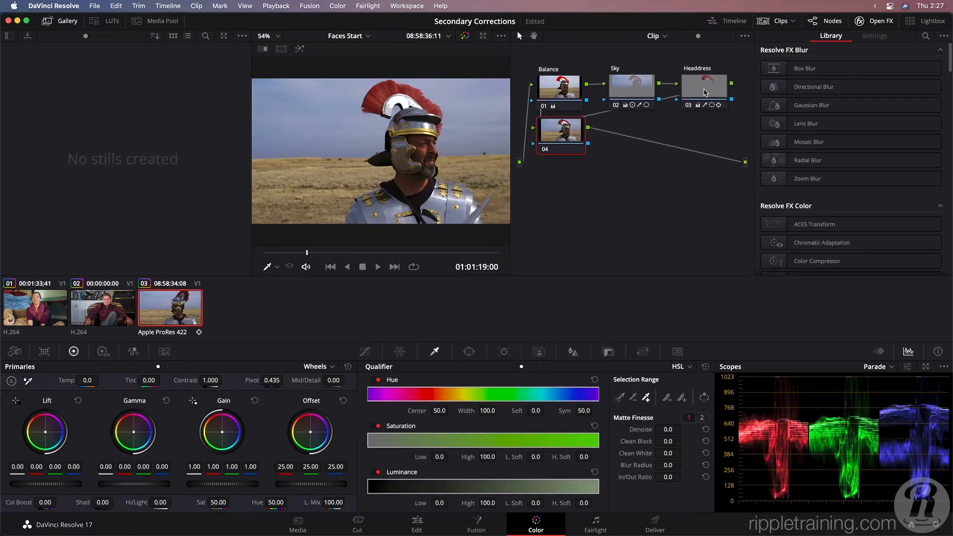
pyautogui.write('Skin')
pyautogui.press('Return')
pyautogui.moveTo(561, 132); pyautogui.dragTo(566, 161)
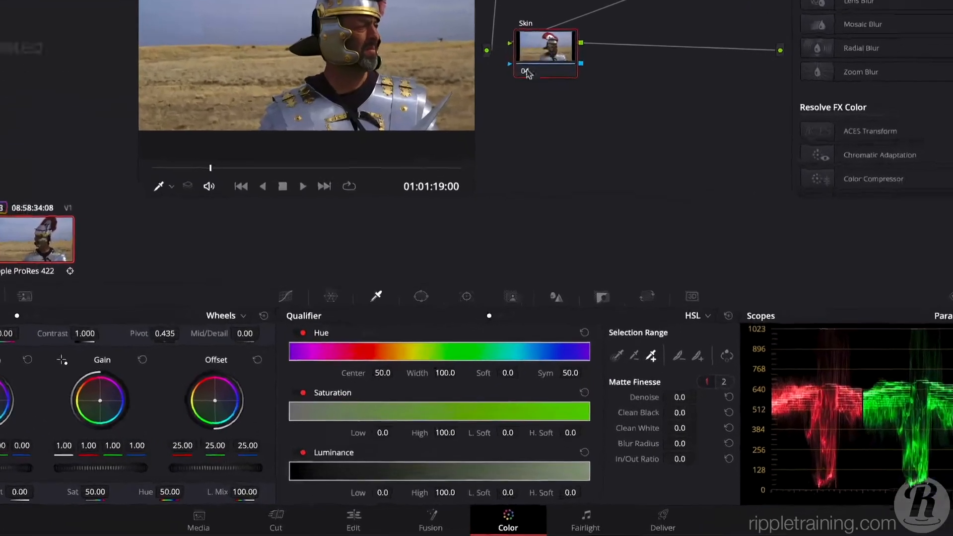
# Show the Skin node's Hue Vs Hue curve with the output histogram and sample the soldier's face to add skin-tone control points.
pyautogui.click(231, 259)
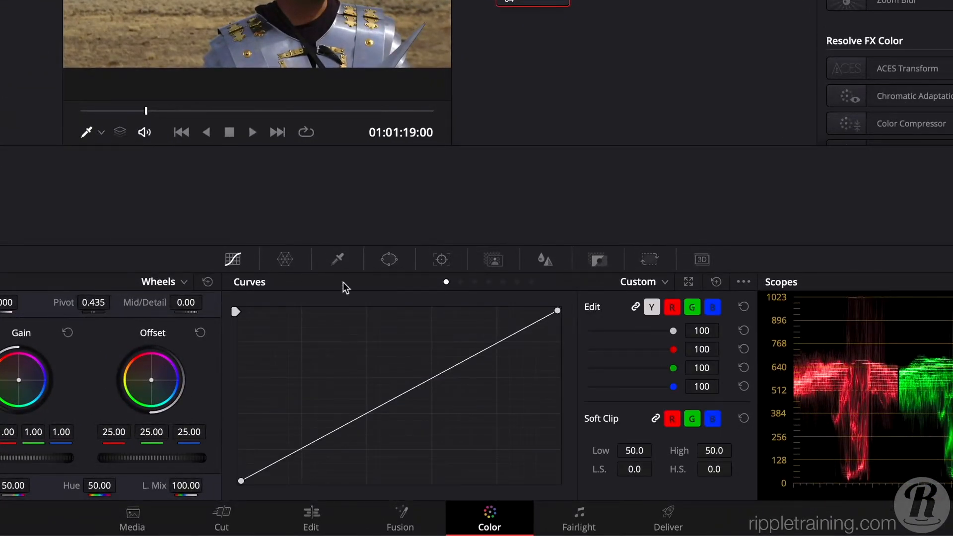
pyautogui.click(666, 282)
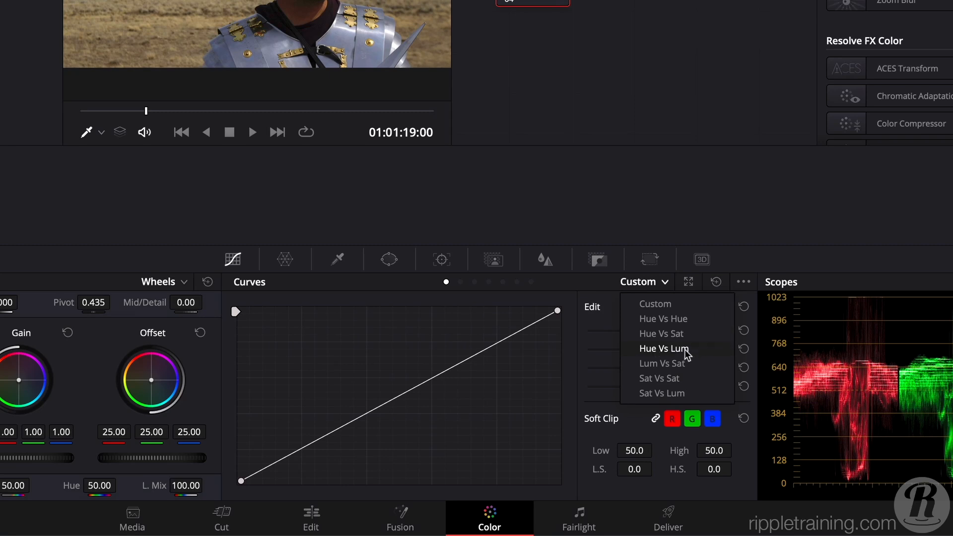
pyautogui.click(685, 319)
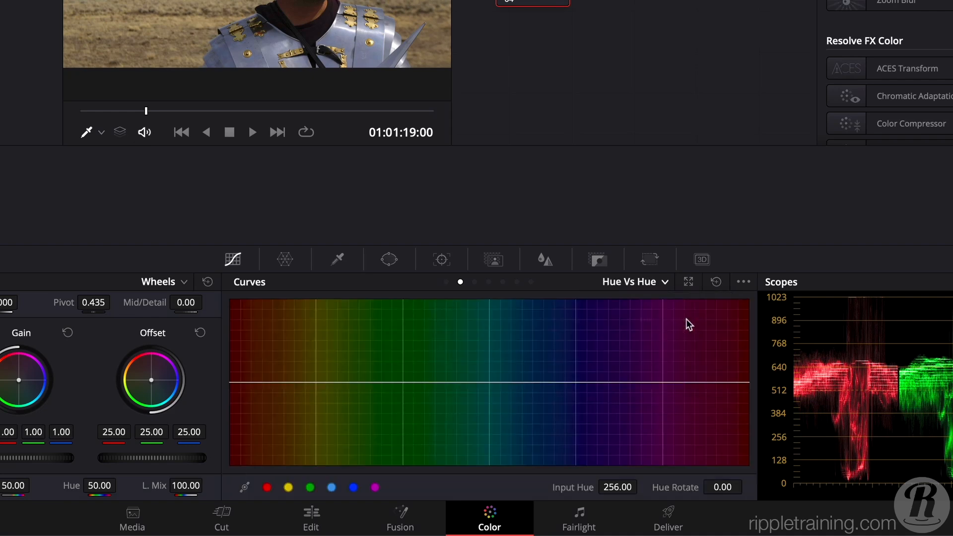
pyautogui.click(743, 283)
pyautogui.moveTo(774, 300)
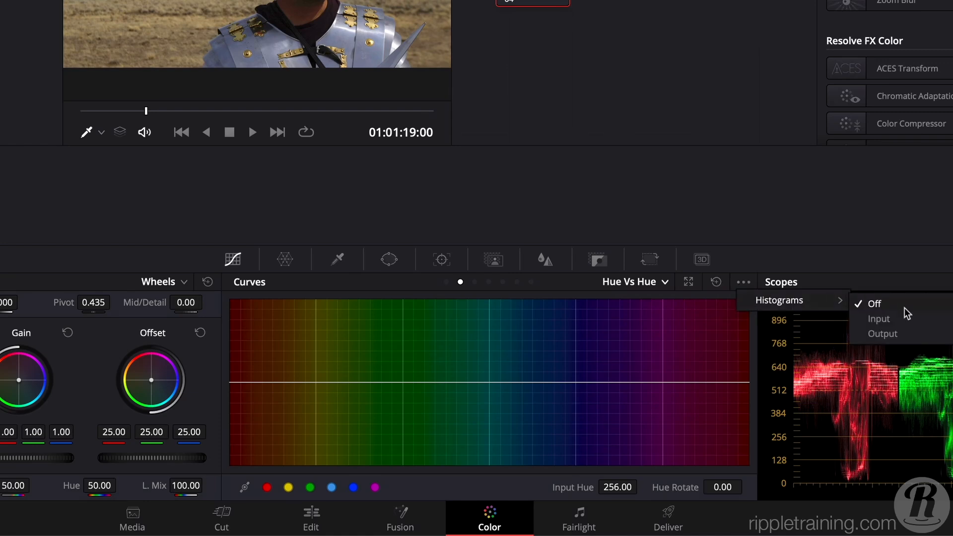
pyautogui.click(898, 334)
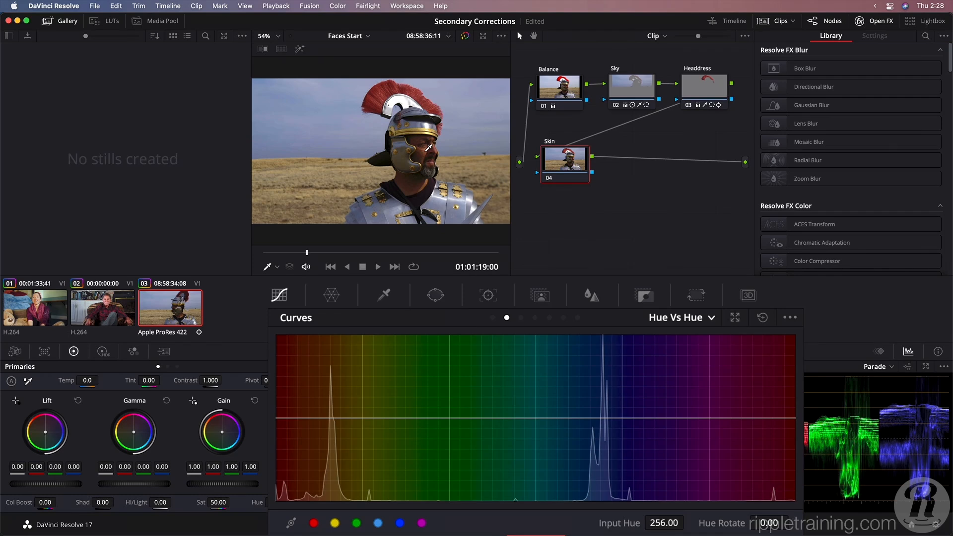
pyautogui.click(429, 148)
# Try hue rotations of 18.40 and 5.05 on the curve's middle skin-tone point, returning it to 0.00 each time.
pyautogui.moveTo(306, 417)
pyautogui.mouseDown()
pyautogui.moveTo(306, 428)
pyautogui.moveTo(305, 409)
pyautogui.moveTo(305, 423)
pyautogui.mouseUp()
pyautogui.press('super+z')
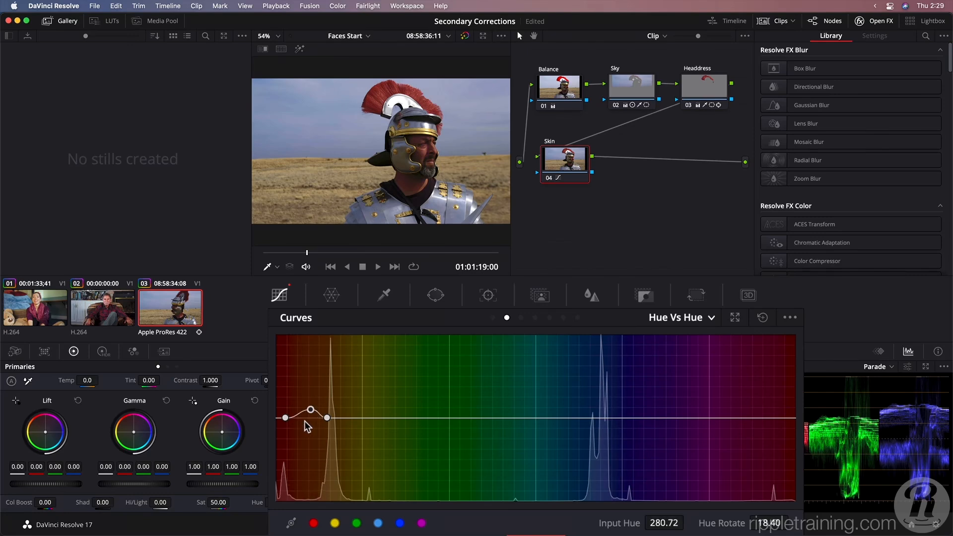
pyautogui.press('super+z')
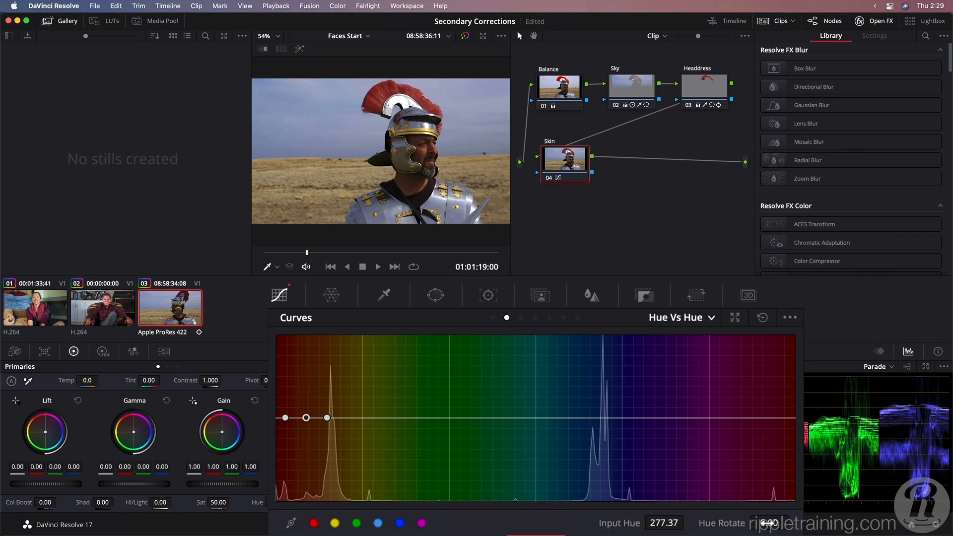
pyautogui.moveTo(792, 523); pyautogui.dragTo(792, 522)
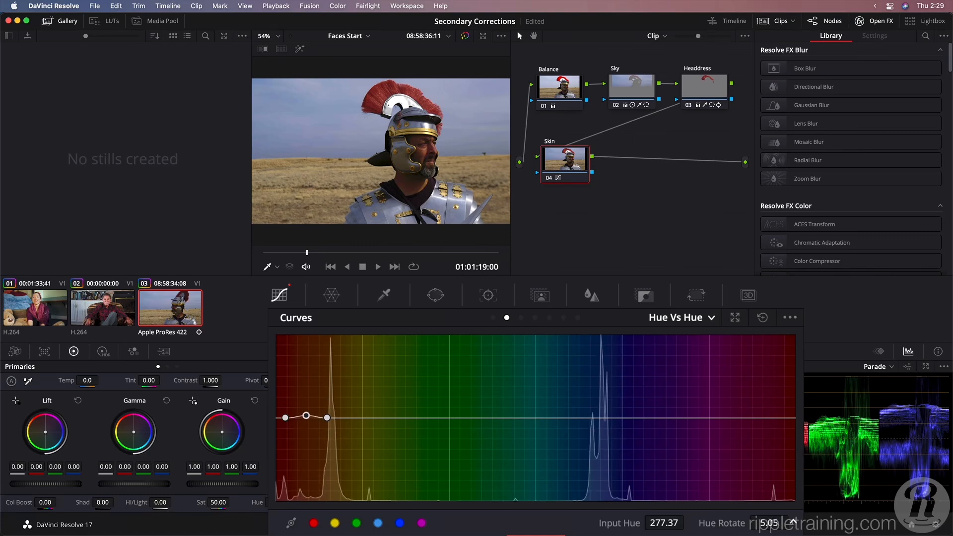
pyautogui.doubleClick(767, 524)
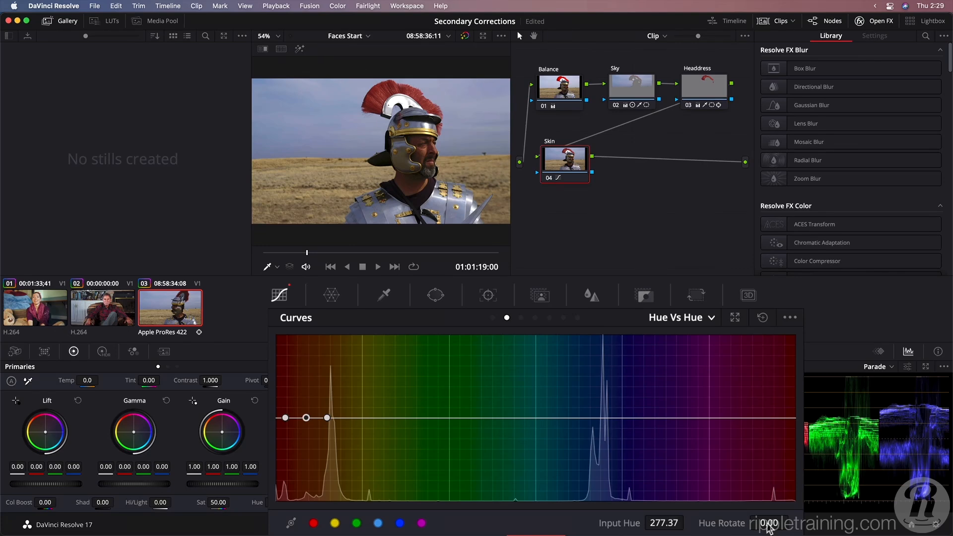
# Add a circular power window over the soldier's face with Aspect 44.08, Pan 53.94 and Tilt 49.80, and highlight the selection.
pyautogui.click(435, 296)
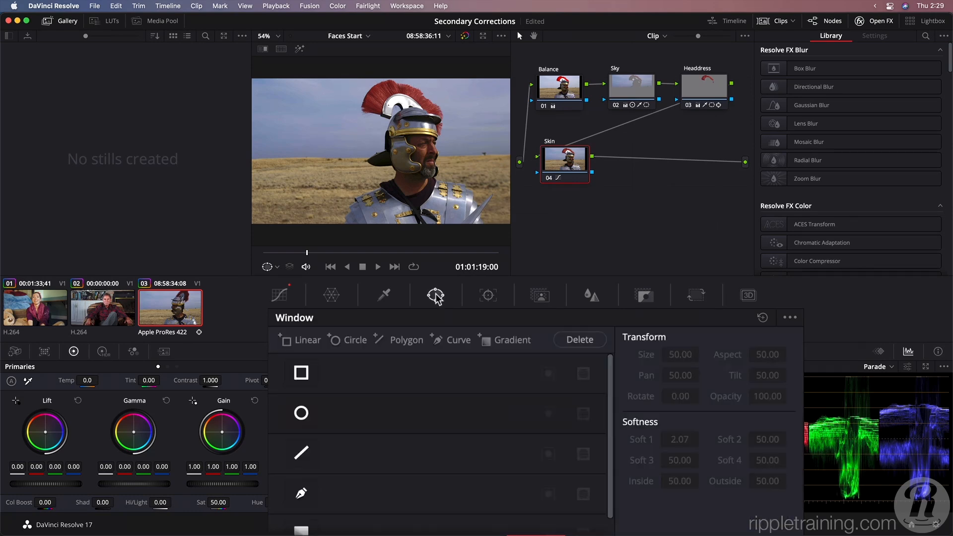
pyautogui.click(347, 340)
pyautogui.moveTo(395, 152); pyautogui.dragTo(440, 149)
pyautogui.moveTo(387, 111); pyautogui.dragTo(409, 133)
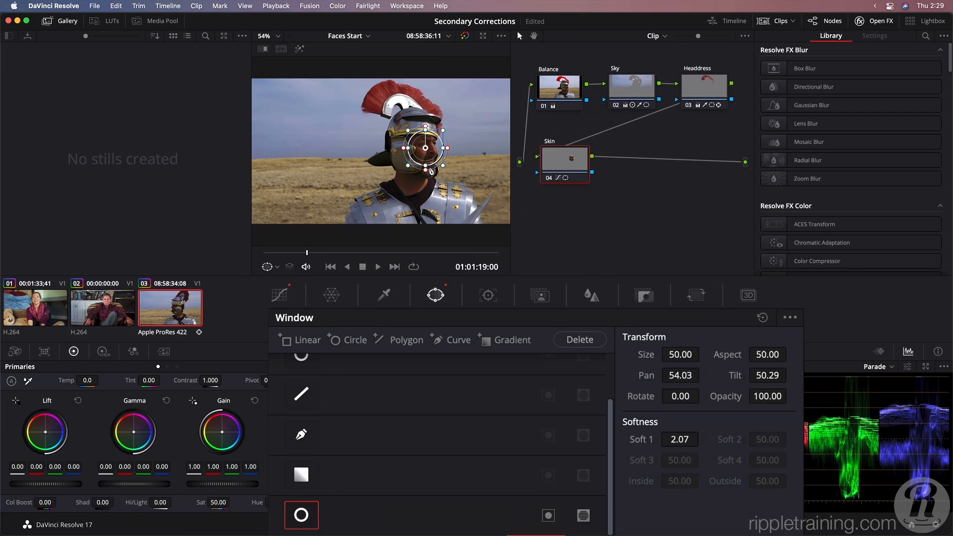
pyautogui.moveTo(425, 169); pyautogui.dragTo(425, 153)
pyautogui.hotkey('shift', 'h')
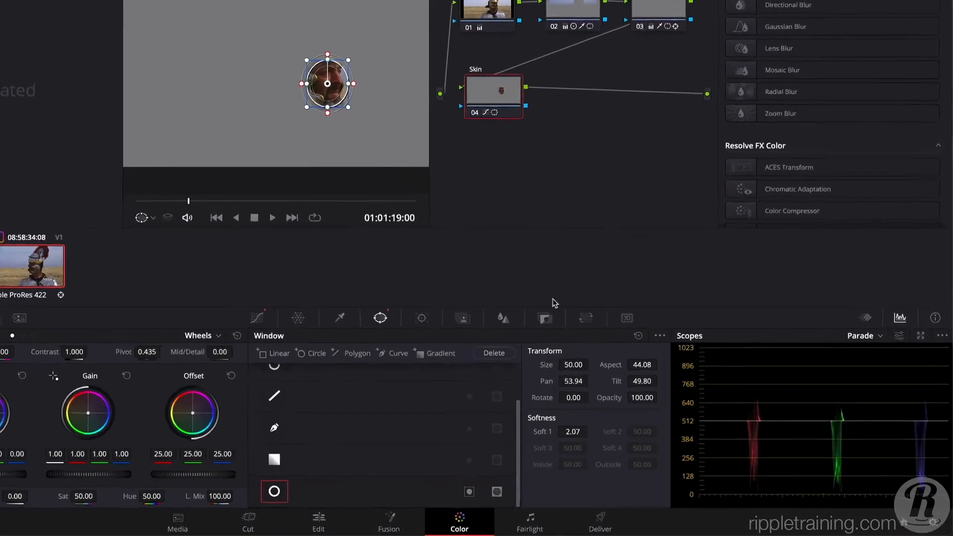
# Switch the scope to Vectorscope, brighten its trace and graticule, and enable the skin tone indicator and 2x zoom.
pyautogui.click(861, 282)
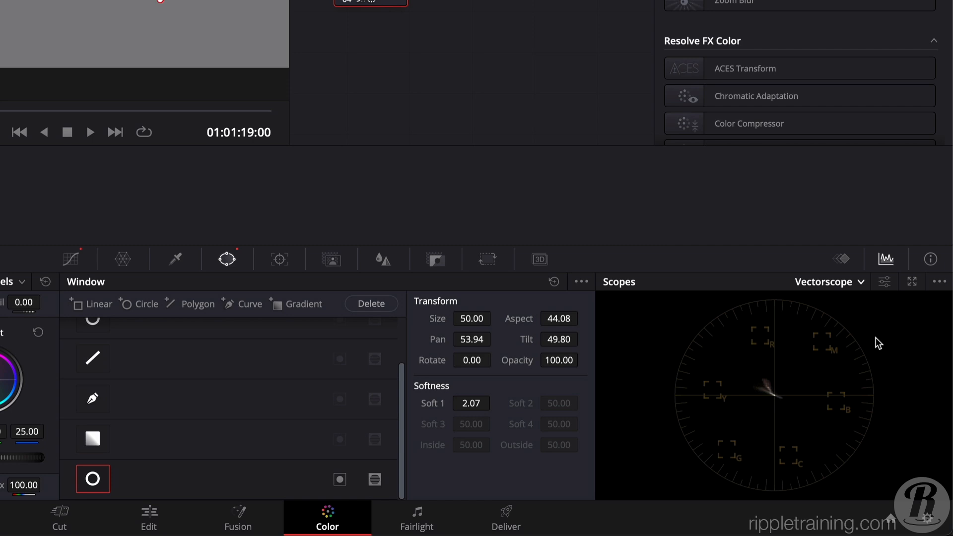
pyautogui.click(884, 282)
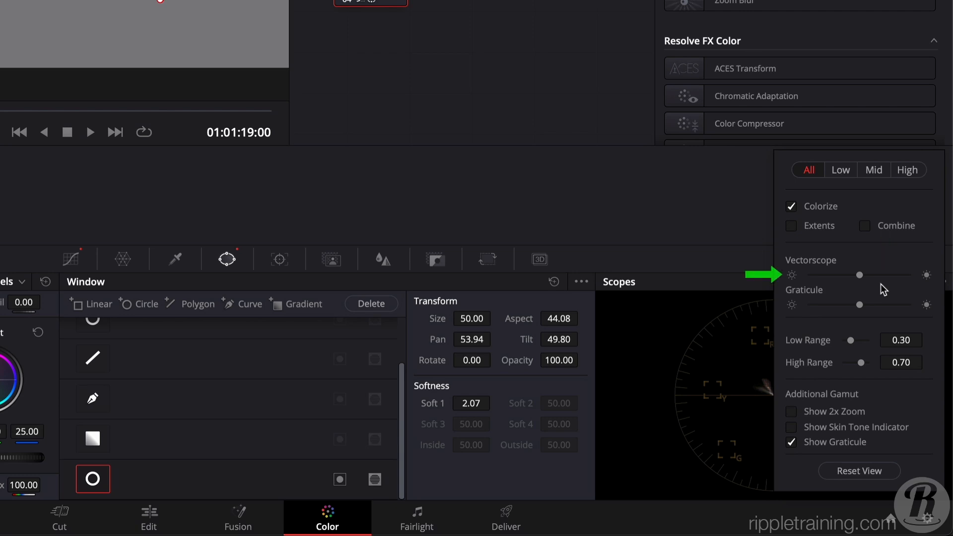
pyautogui.moveTo(859, 275)
pyautogui.mouseDown()
pyautogui.moveTo(881, 276)
pyautogui.moveTo(900, 304)
pyautogui.moveTo(880, 304)
pyautogui.mouseUp()
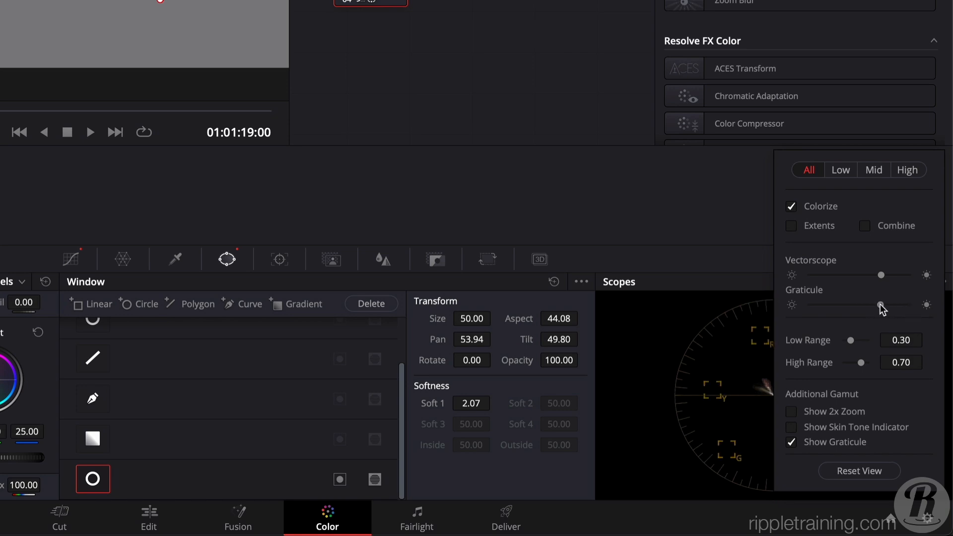
pyautogui.click(790, 428)
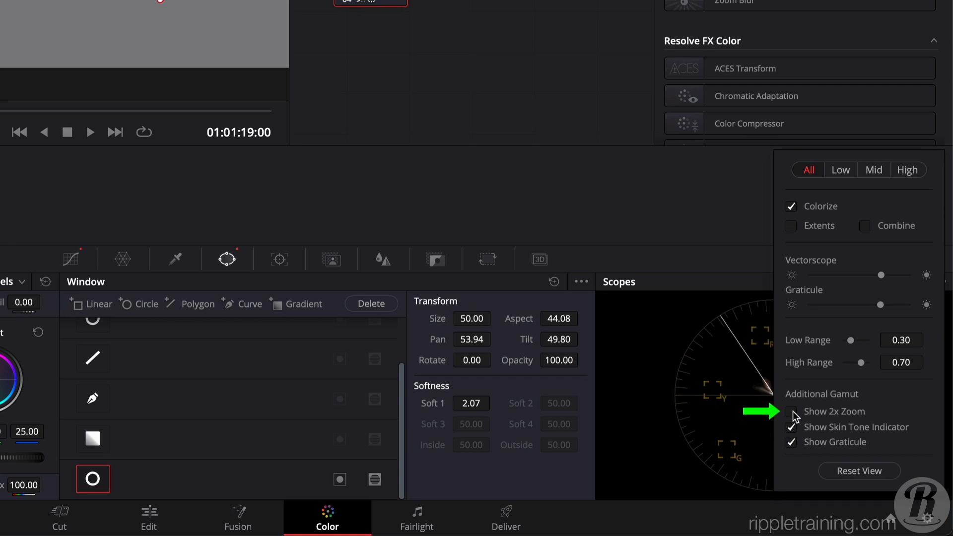
pyautogui.click(791, 412)
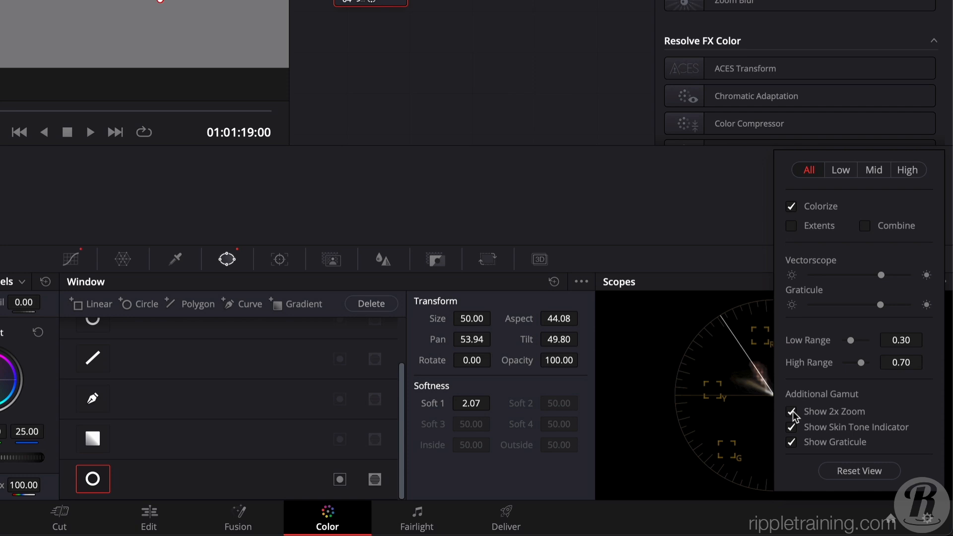
# Compare the vectorscope's Low, Mid and High ranges, return to All, enable Extents, and close the scope settings.
pyautogui.click(842, 171)
pyautogui.click(869, 170)
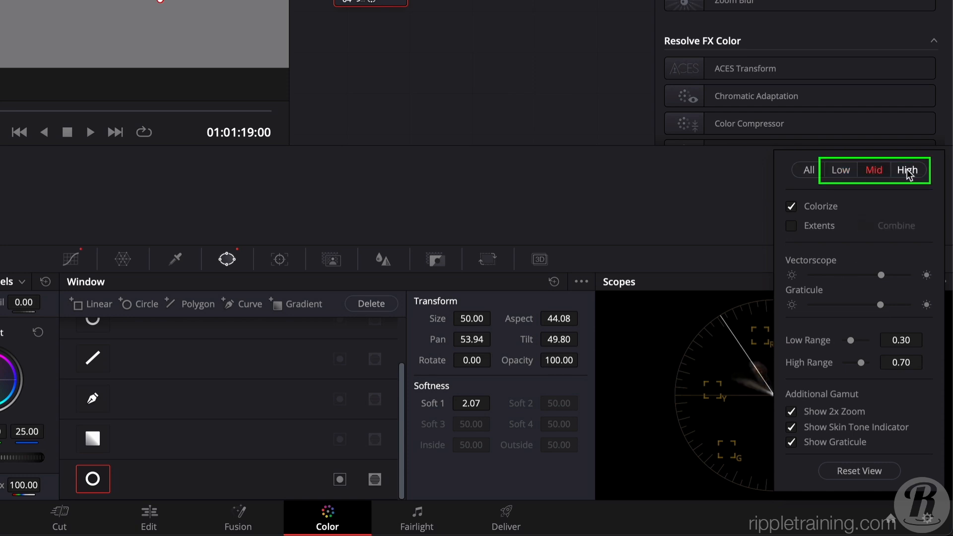
pyautogui.click(907, 170)
pyautogui.click(810, 171)
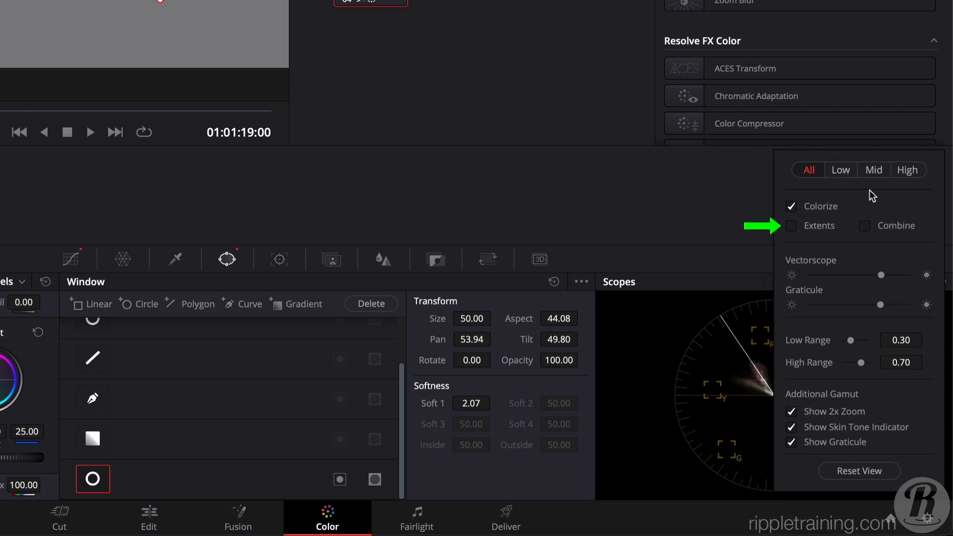
pyautogui.click(792, 226)
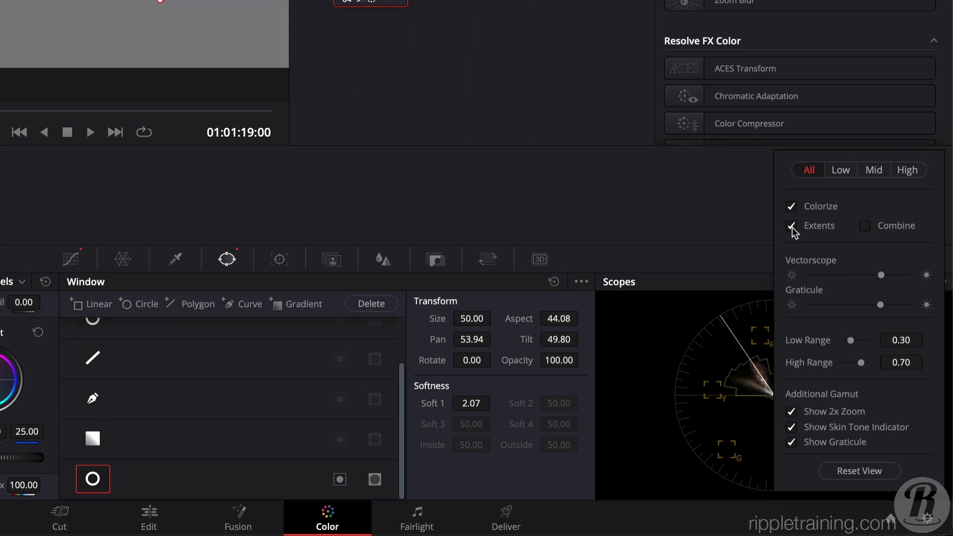
pyautogui.click(707, 223)
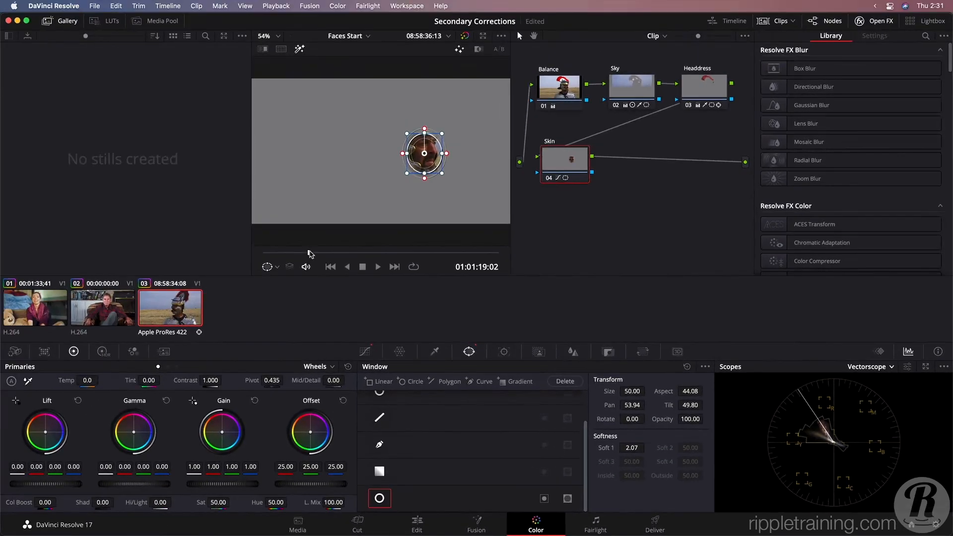
# Move the playhead to 08:58:37:02 and reposition the face window to Pan 53.53 and Tilt 49.93.
pyautogui.moveTo(310, 254); pyautogui.dragTo(320, 254)
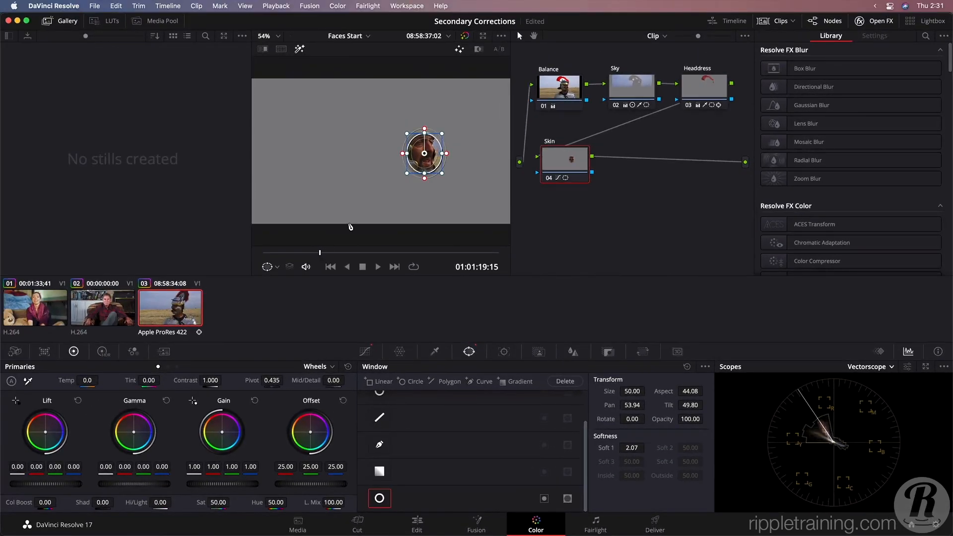
pyautogui.moveTo(417, 154); pyautogui.dragTo(420, 151)
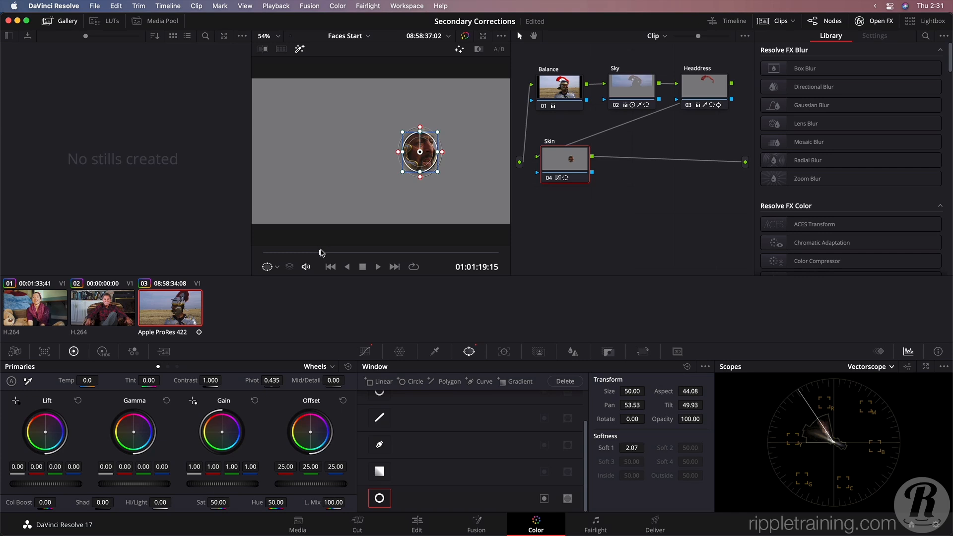
# Recentre the face window at 08:58:37:21 to Pan 53.13 and Tilt 50.43, and set the skin point's Hue Rotate to 4.55.
pyautogui.moveTo(320, 253); pyautogui.dragTo(336, 253)
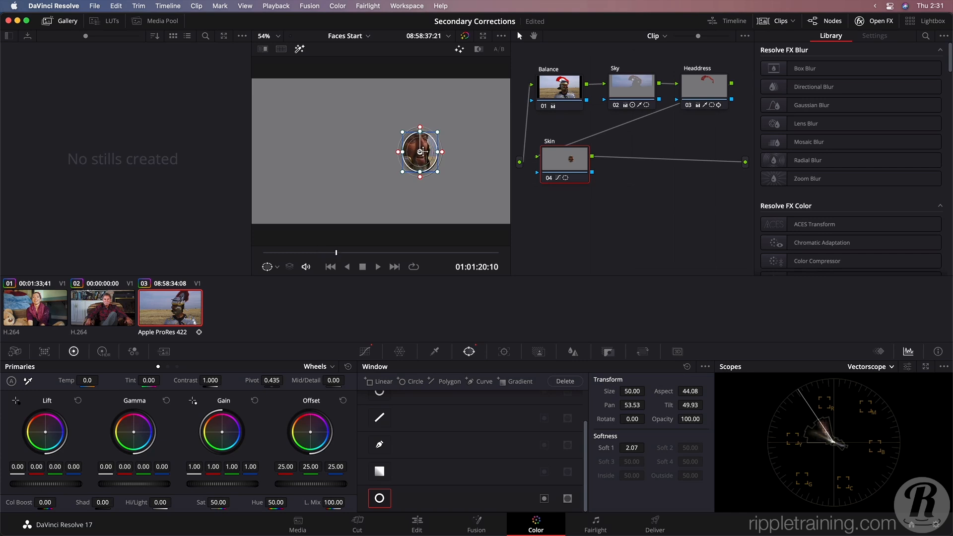
pyautogui.moveTo(420, 152); pyautogui.dragTo(415, 146)
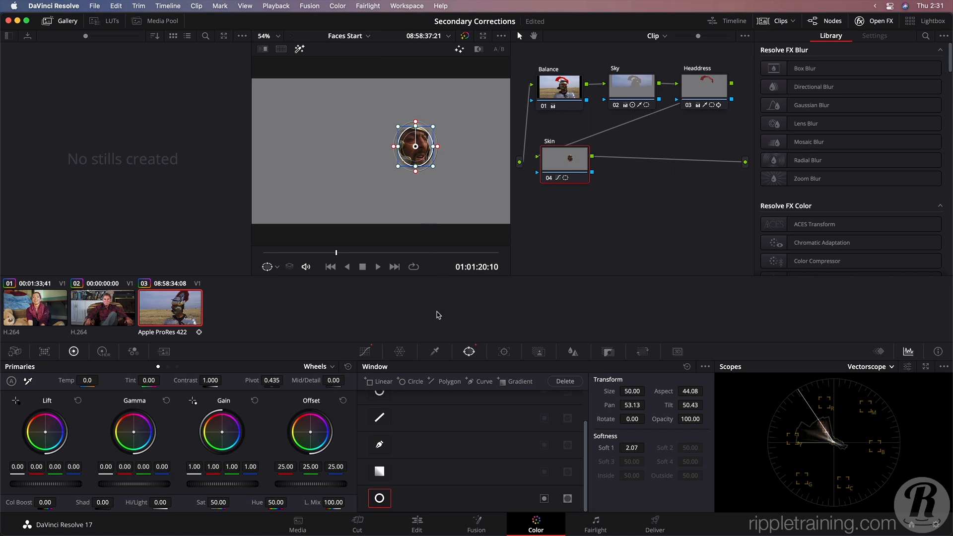
pyautogui.click(370, 352)
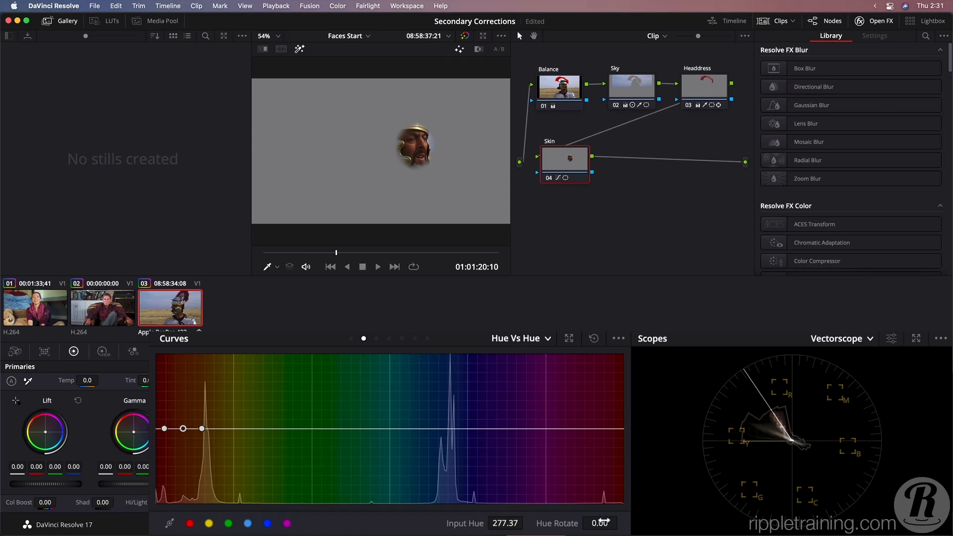
pyautogui.moveTo(601, 523); pyautogui.dragTo(618, 523)
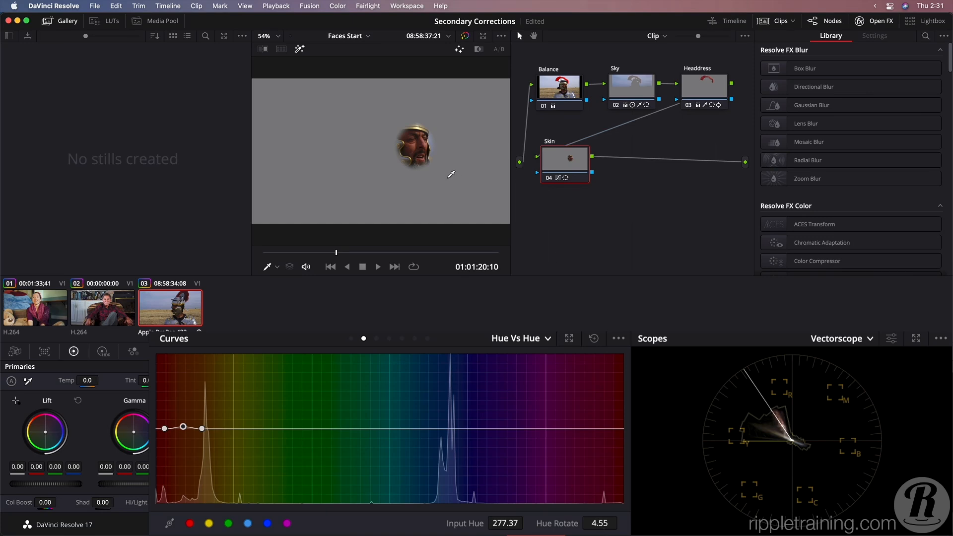
# Turn off the selection highlight and disable the circular face window on the Skin node.
pyautogui.hotkey('shift', 'h')
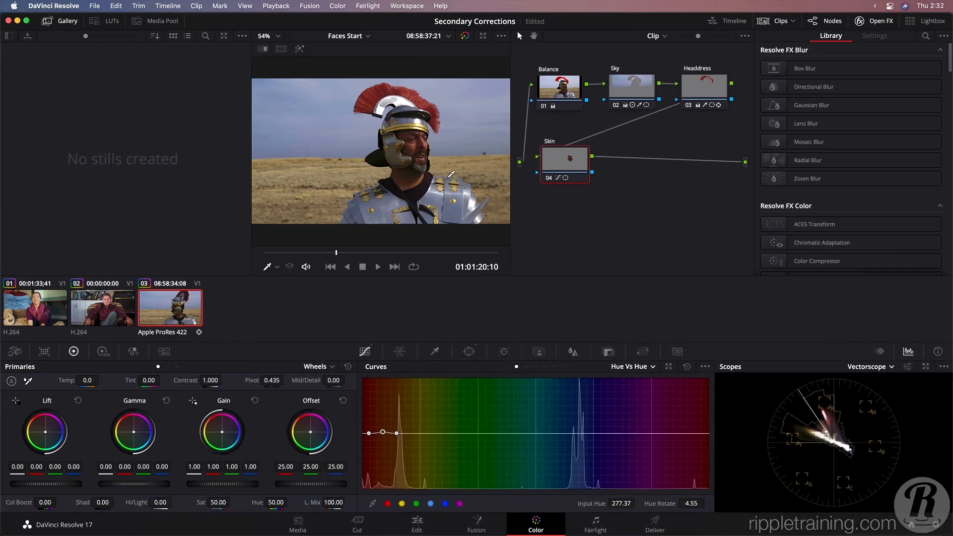
pyautogui.click(469, 355)
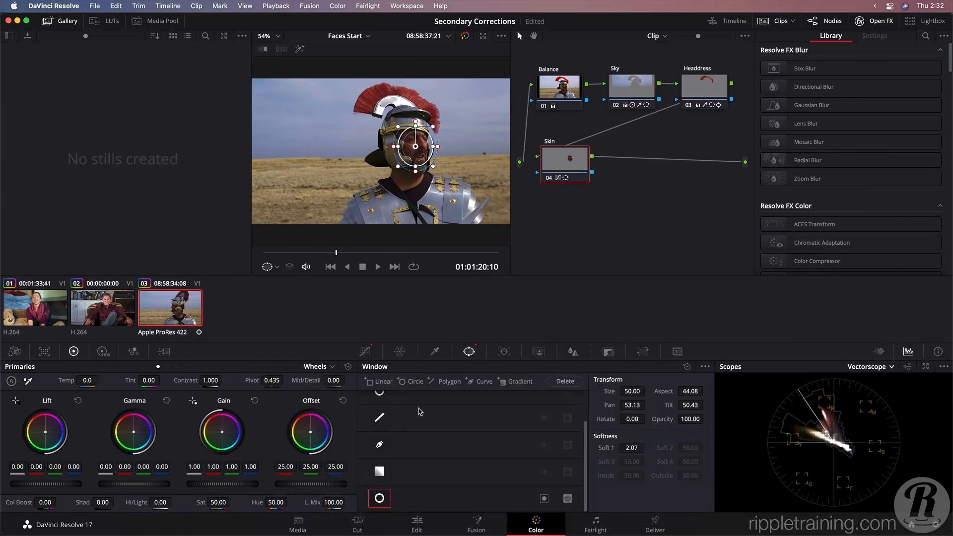
pyautogui.click(379, 498)
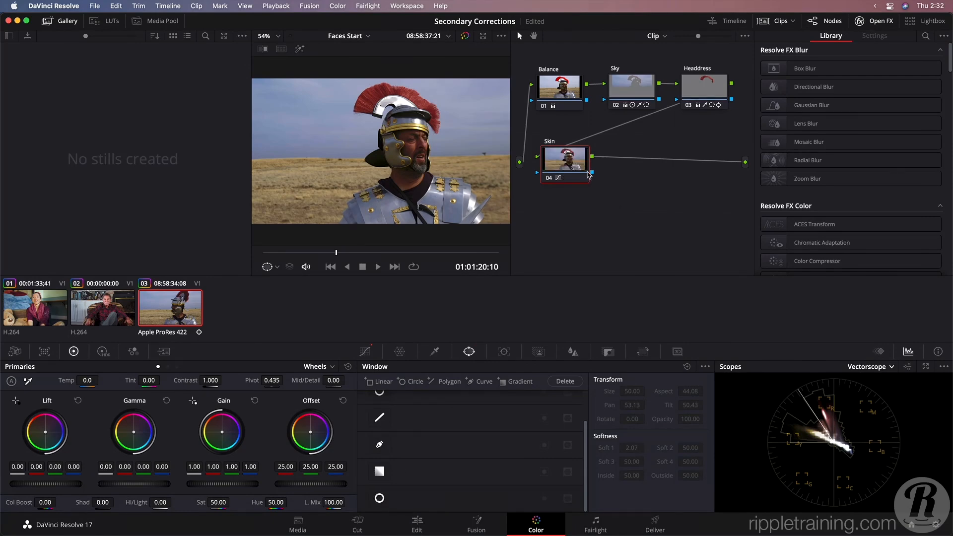
# Add a serial node labelled Skin sat after the Skin node, and rename the Skin node to Skin hue.
pyautogui.hotkey('alt', 's')
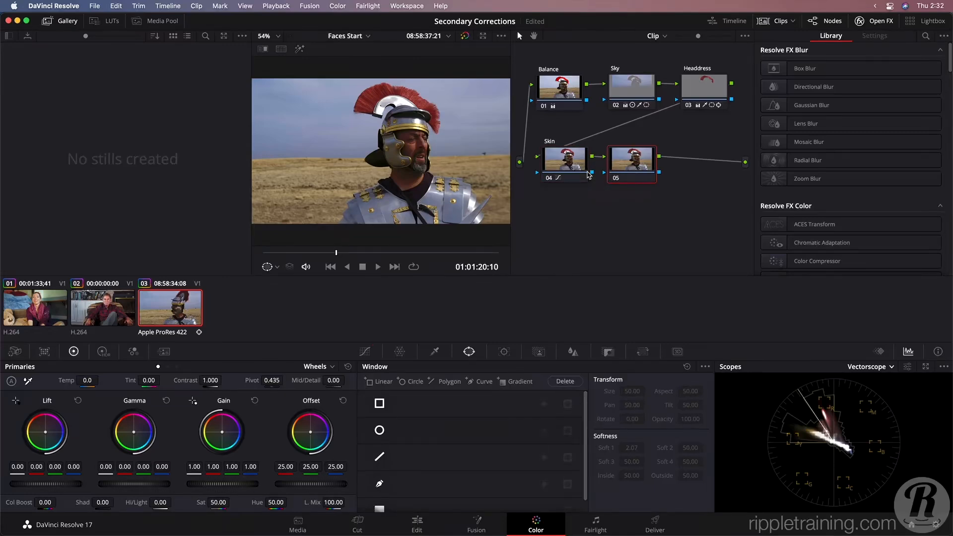
pyautogui.write('Skin sat')
pyautogui.click(563, 164)
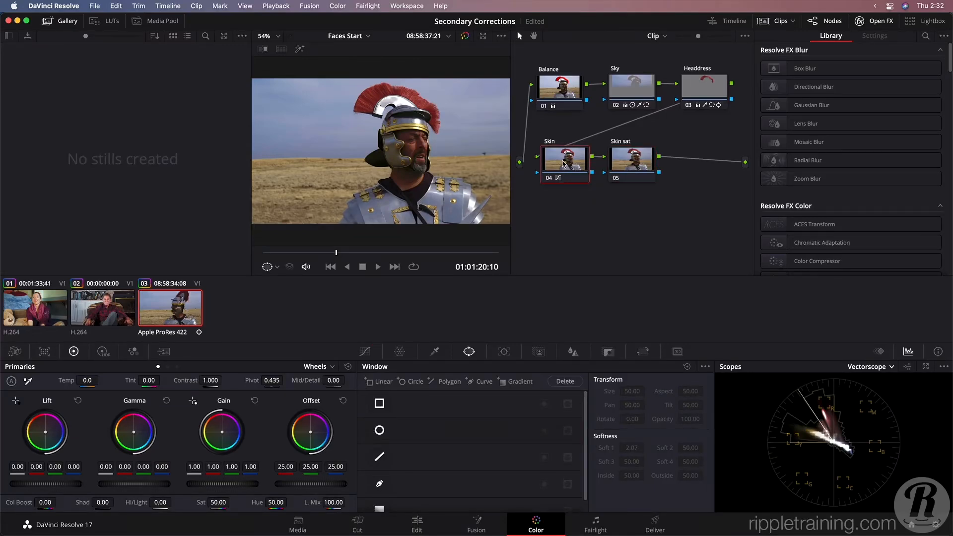
pyautogui.press('F2')
pyautogui.write('Skin hue')
pyautogui.press('Return')
# On the Skin sat node, sample the face into the Hue Vs Sat curve and pull the skin point down to nearly zero saturation.
pyautogui.click(628, 162)
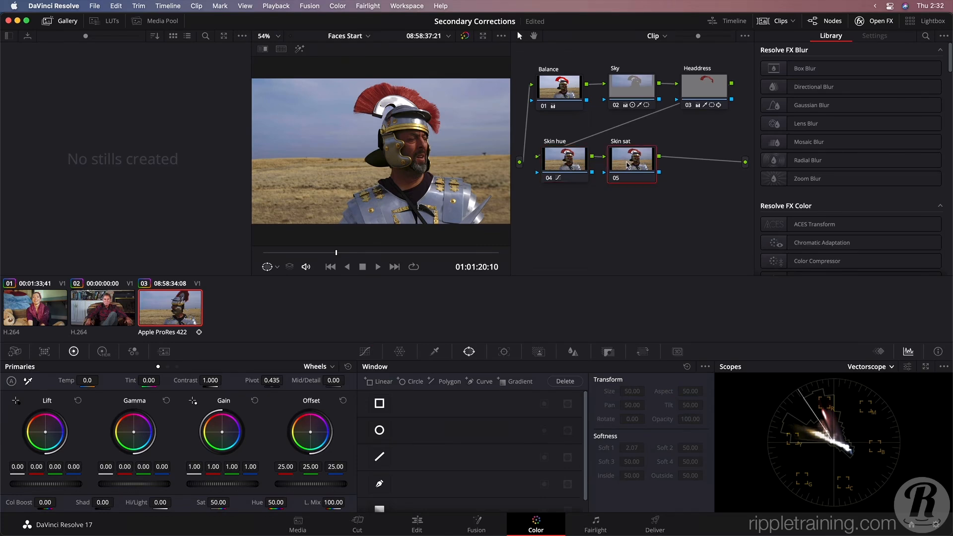
pyautogui.click(366, 354)
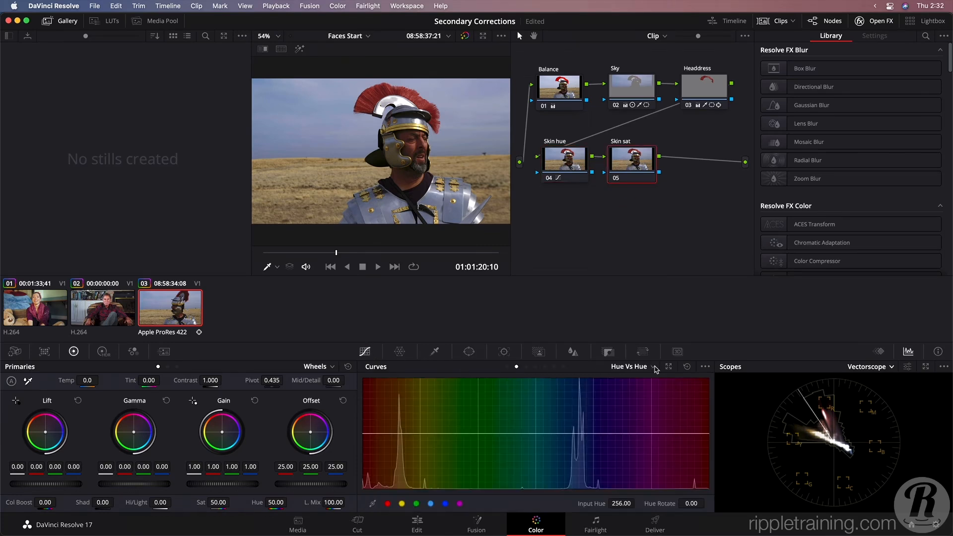
pyautogui.click(652, 367)
pyautogui.click(512, 372)
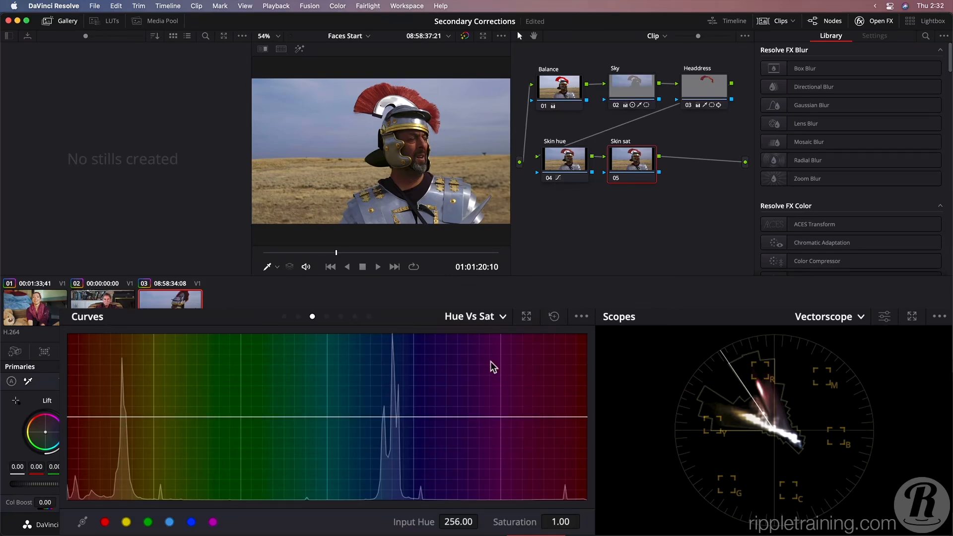
pyautogui.click(415, 145)
pyautogui.moveTo(93, 417); pyautogui.dragTo(93, 502)
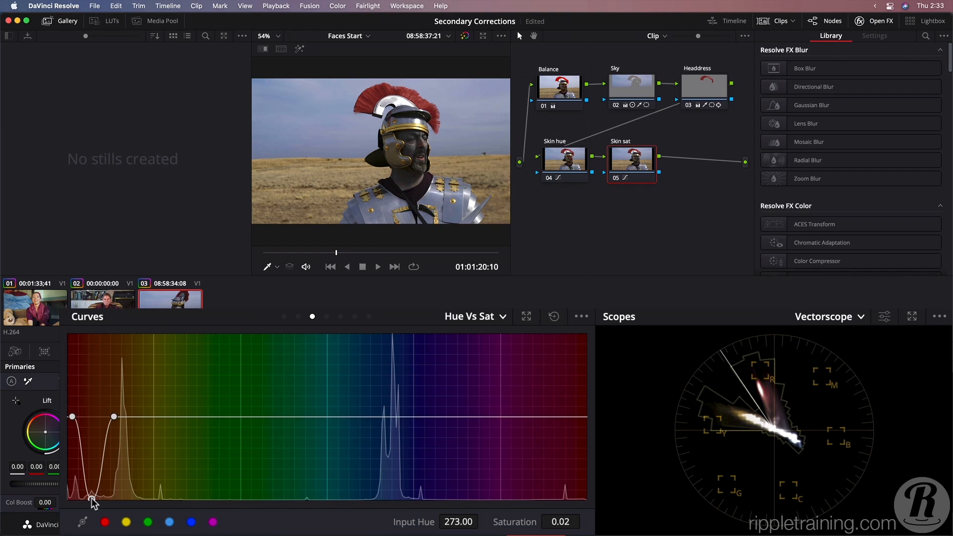
pyautogui.moveTo(92, 494)
pyautogui.mouseDown()
pyautogui.moveTo(94, 463)
pyautogui.moveTo(94, 499)
pyautogui.mouseUp()
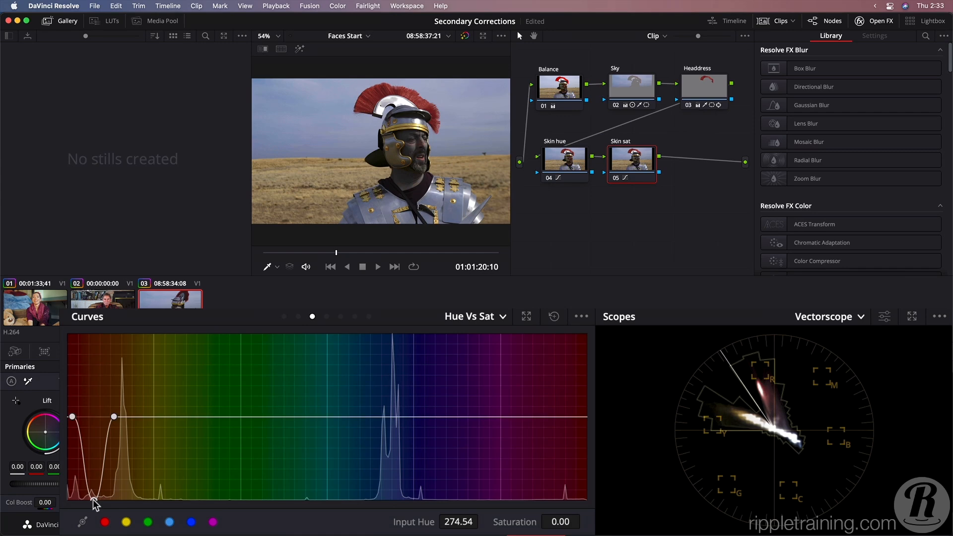
pyautogui.moveTo(93, 498); pyautogui.dragTo(93, 496)
# Widen the Hue Vs Sat range to input hues 299.26 and 243.64, and set the skin point's saturation to 0.92.
pyautogui.moveTo(114, 416); pyautogui.dragTo(130, 419)
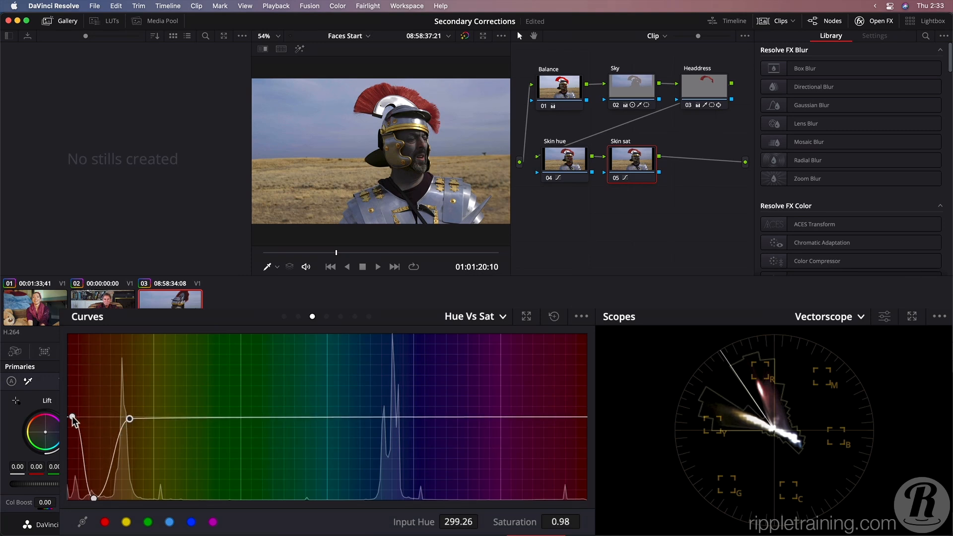
pyautogui.moveTo(72, 417); pyautogui.dragTo(569, 415)
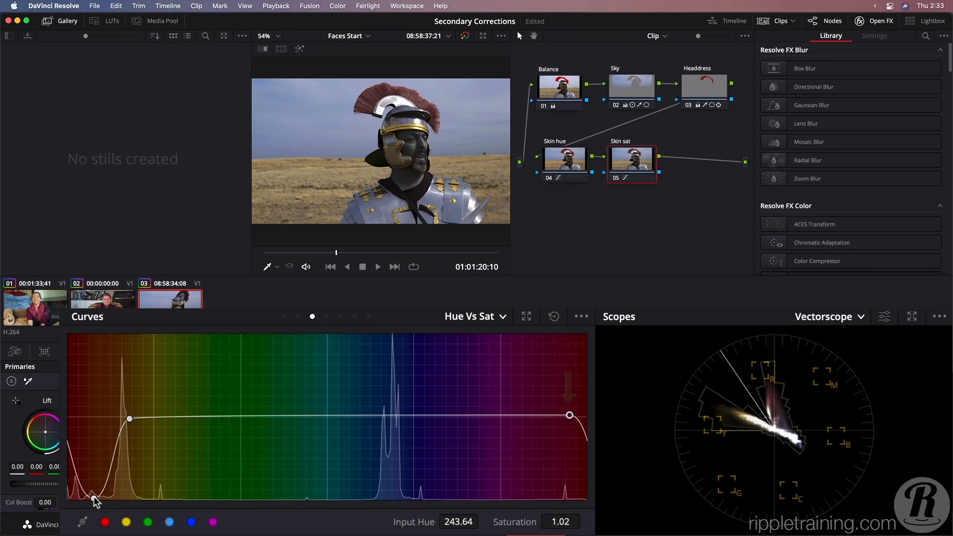
pyautogui.moveTo(94, 500); pyautogui.dragTo(95, 427)
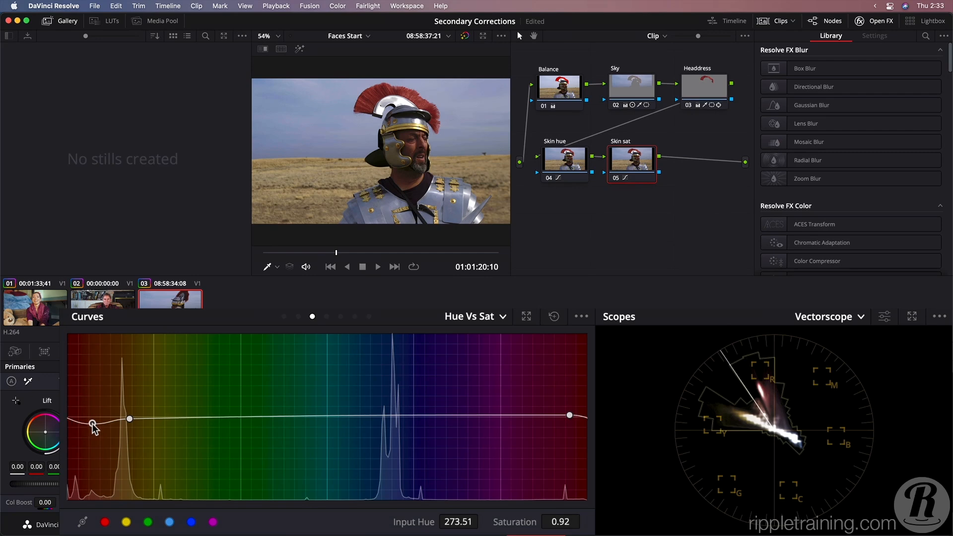
# Compare the face with the Skin sat and Skin hue nodes bypassed and active, leaving both nodes enabled.
pyautogui.hotkey('ctrl', 'd')
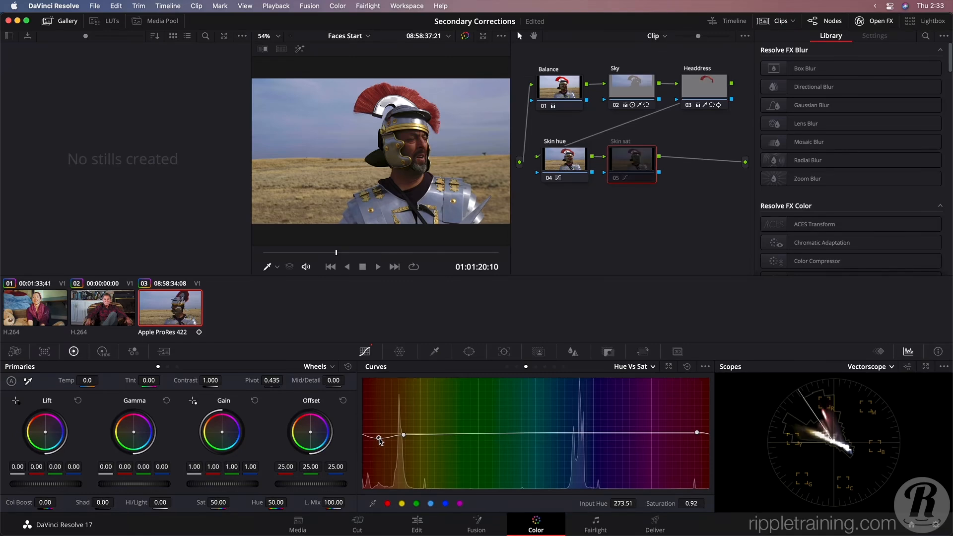
pyautogui.hotkey('ctrl', 'd')
pyautogui.hotkey('ctrl', 'd')
pyautogui.click(571, 158)
pyautogui.press('super+d')
pyautogui.press('super+d')
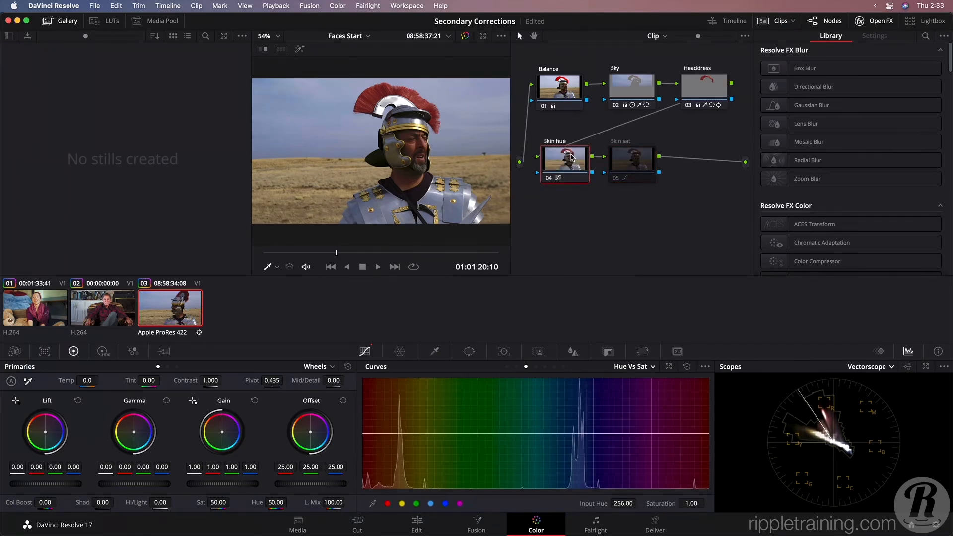
pyautogui.press('super+d')
pyautogui.press('super+d')
pyautogui.click(634, 166)
pyautogui.press('super+d')
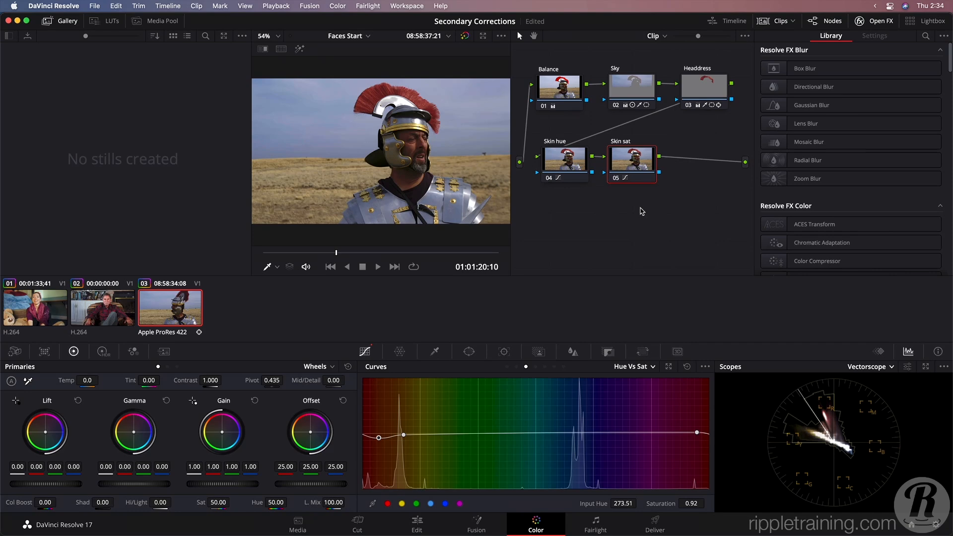
# Add a serial node labelled Skin luma, anchor its Lum Vs Sat curve in the shadows, and lower the black point's saturation to 0.00.
pyautogui.hotkey('alt', 's')
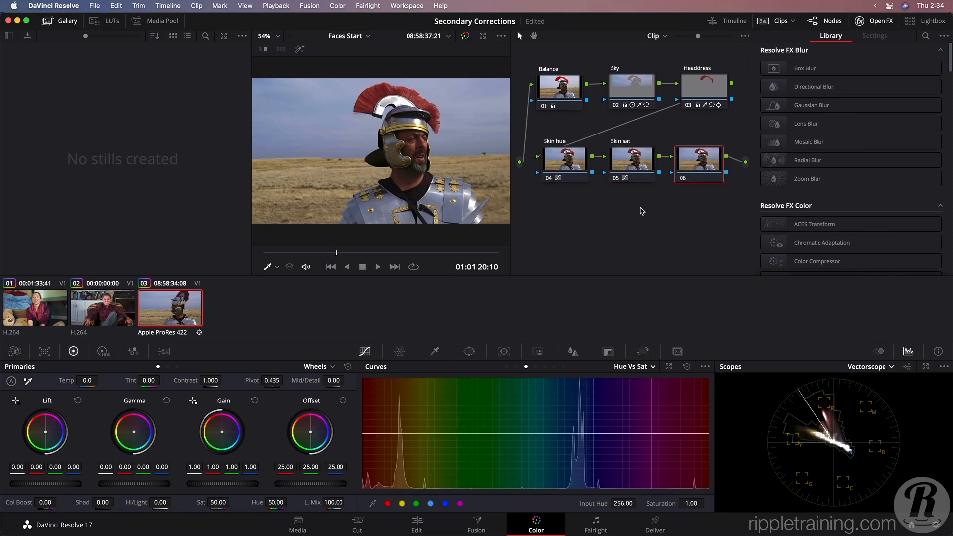
pyautogui.write('Skin luma')
pyautogui.click(652, 367)
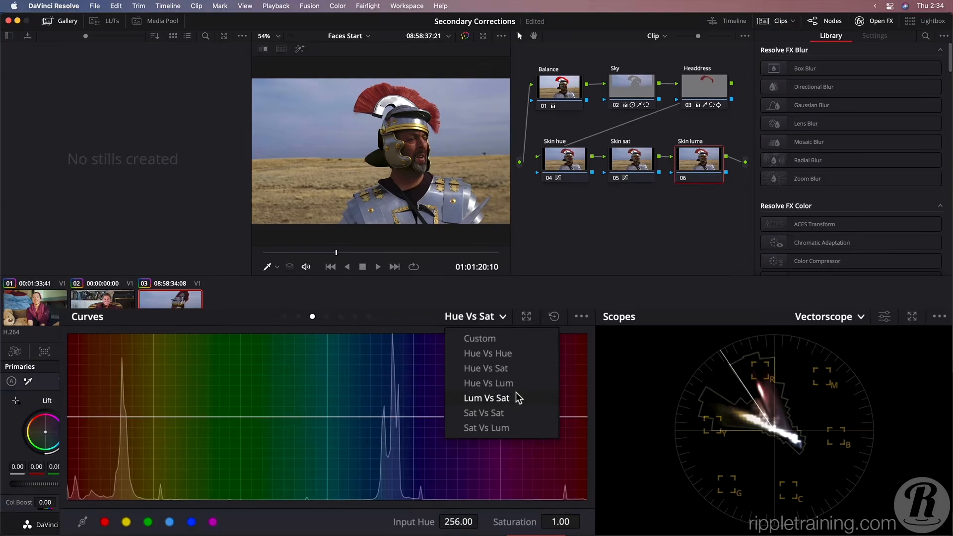
pyautogui.click(629, 420)
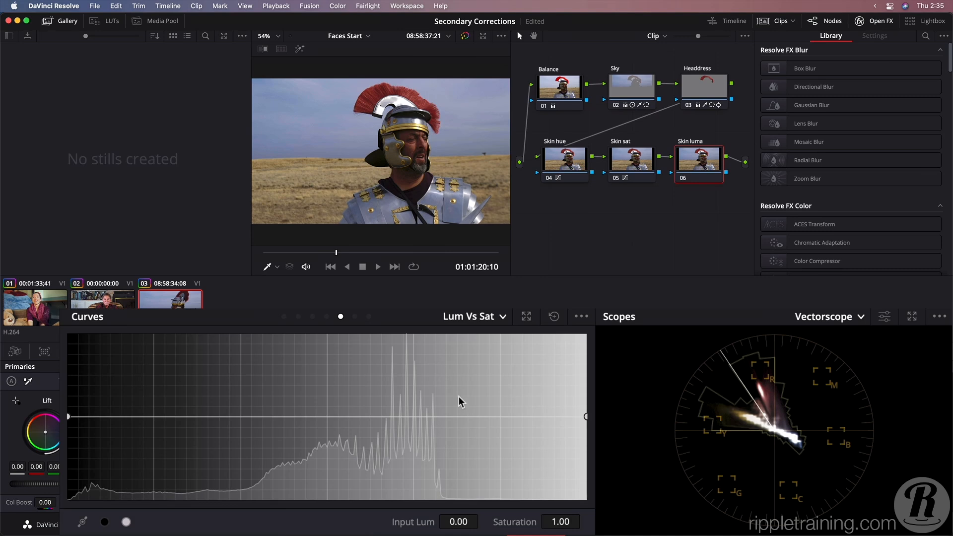
pyautogui.click(153, 417)
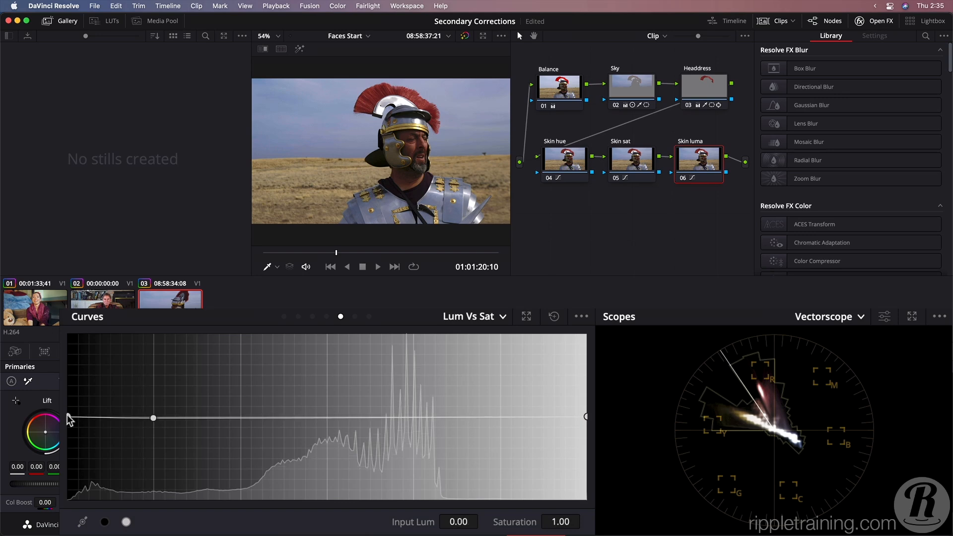
pyautogui.moveTo(68, 419); pyautogui.dragTo(65, 512)
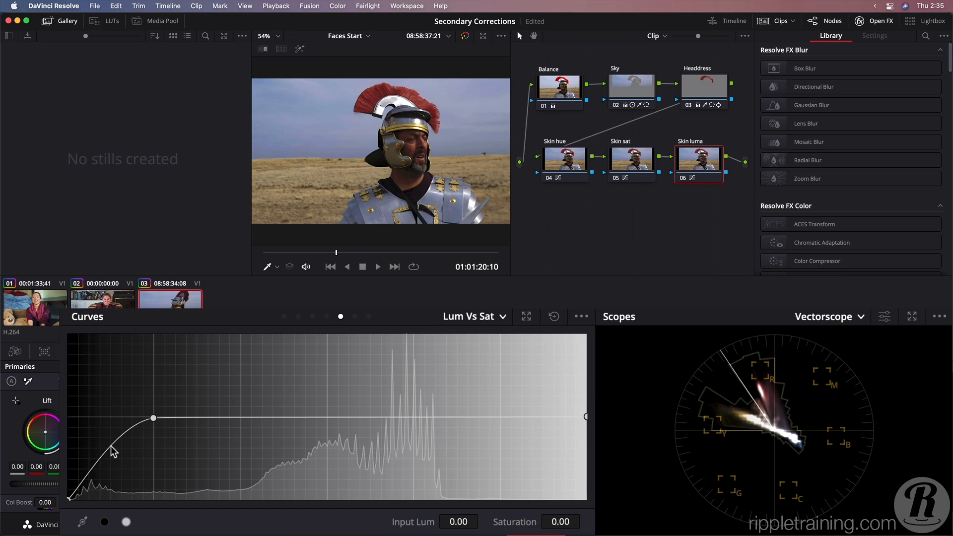
# Compare the image with the Skin luma node bypassed and active, leaving the node enabled.
pyautogui.press('super+d')
pyautogui.press('super+d')
pyautogui.press('super+d')
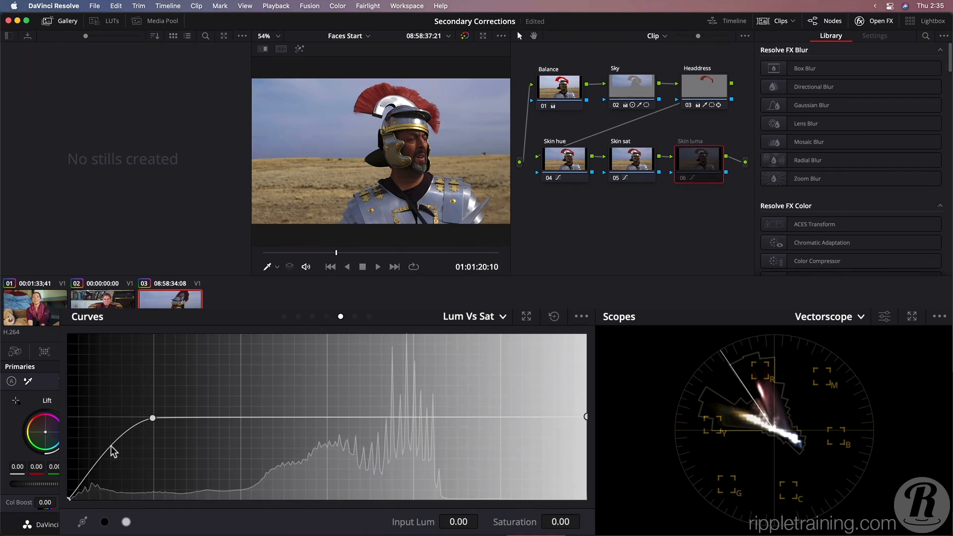
pyautogui.press('super+d')
pyautogui.press('super+d')
pyautogui.press('super+d')
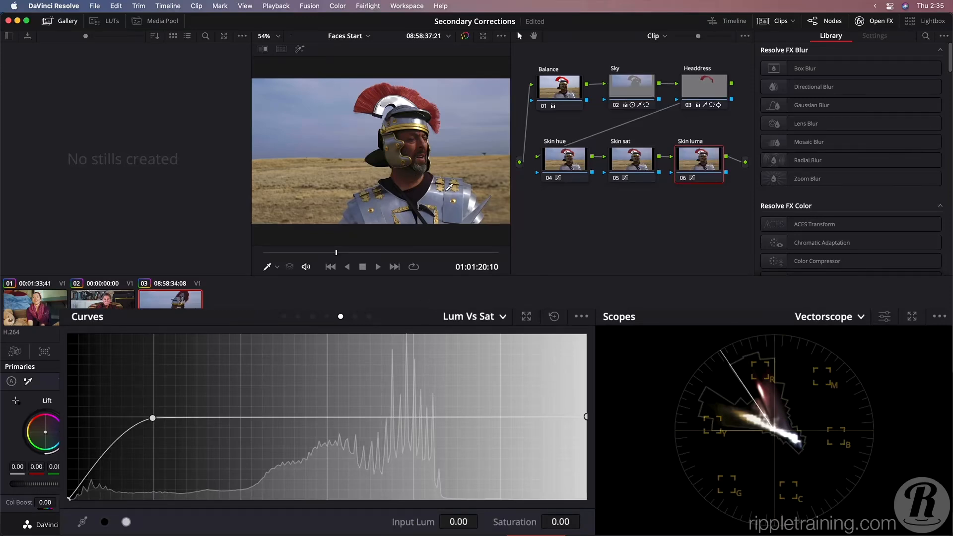
pyautogui.press('super+d')
pyautogui.press('super+d')
pyautogui.press('super+d')
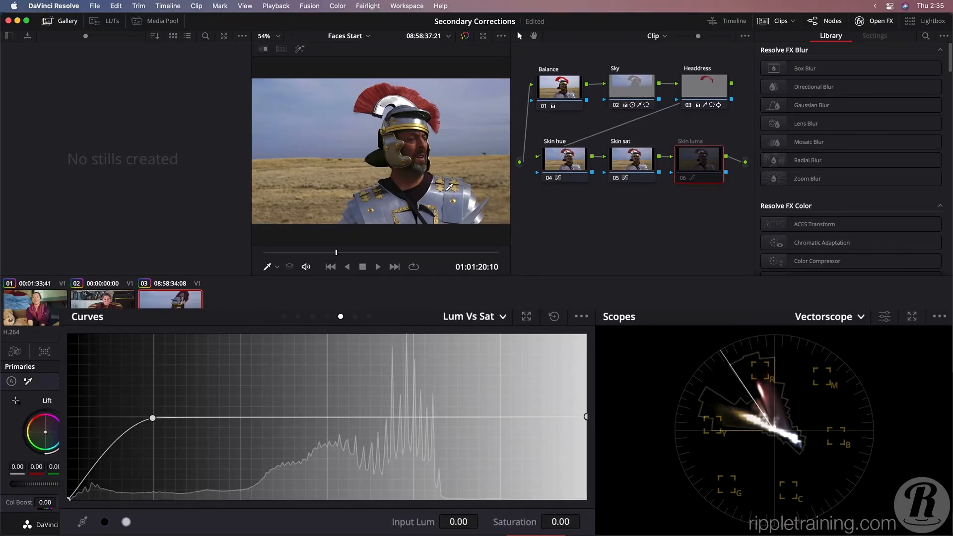
pyautogui.press('super+d')
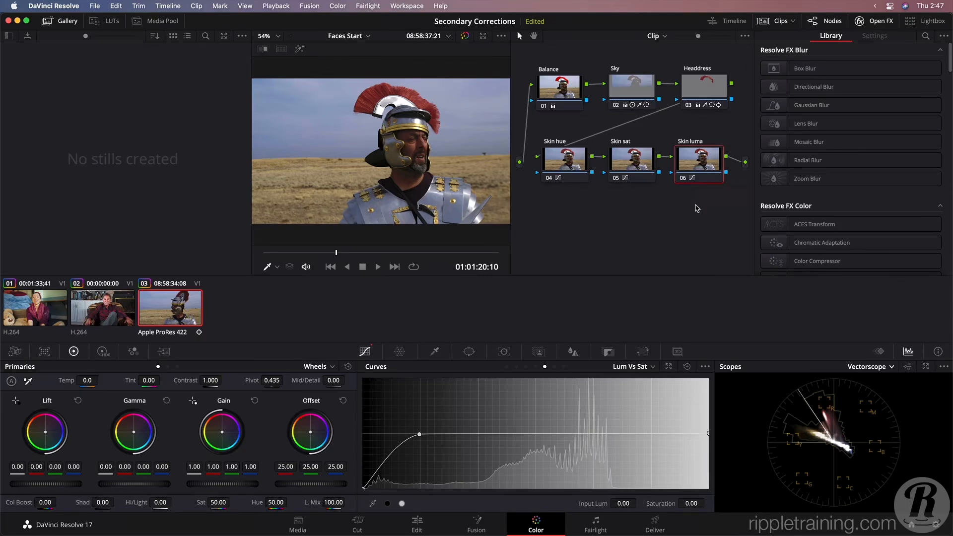
# Add an outside node from Skin luma, label it Sat vs Luma, and place it slightly lower in the node graph.
pyautogui.hotkey('alt', 'o')
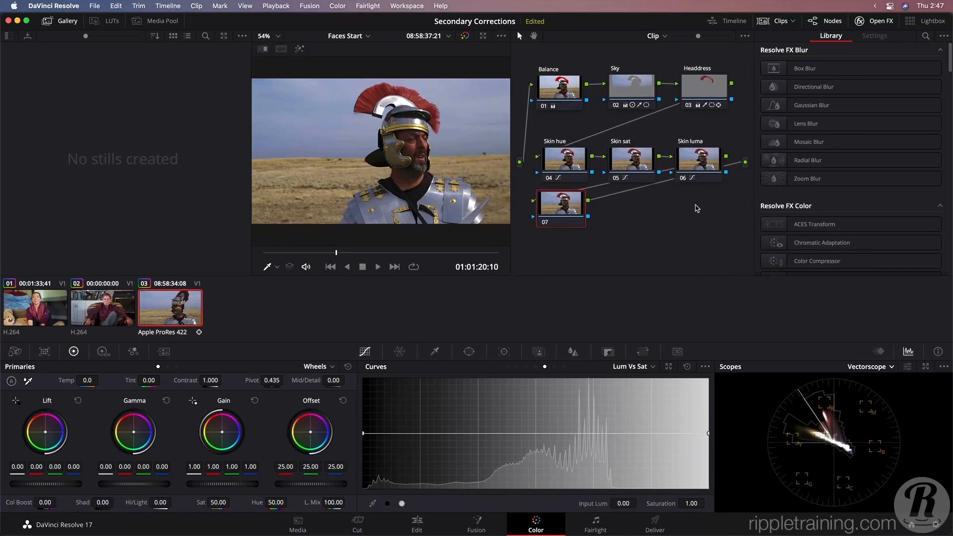
pyautogui.write('Sat vs Luma')
pyautogui.click(558, 214)
pyautogui.moveTo(567, 212); pyautogui.dragTo(567, 233)
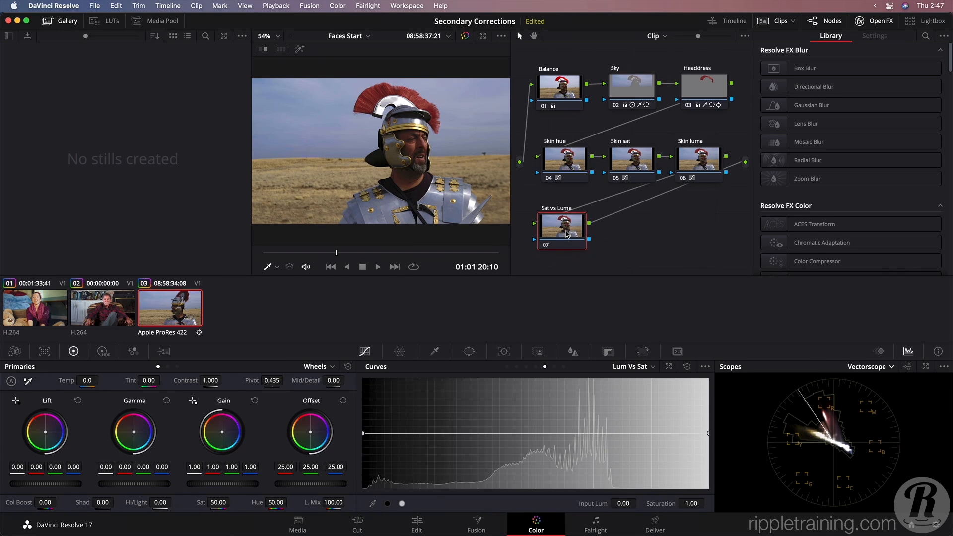
# Review the Skin luma node's Lum Vs Sat curve, and show the Sat Vs Lum curve for the Sat vs Luma node.
pyautogui.click(653, 367)
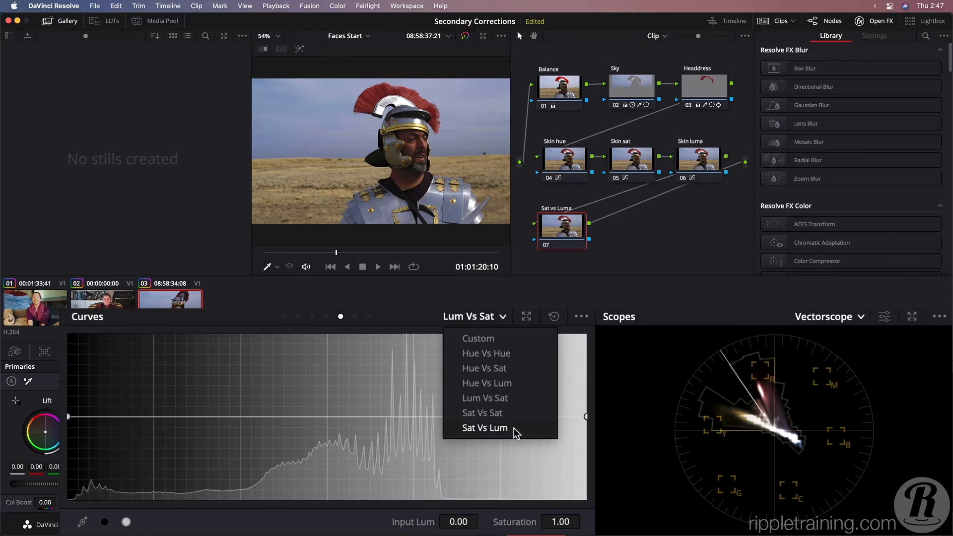
pyautogui.click(506, 398)
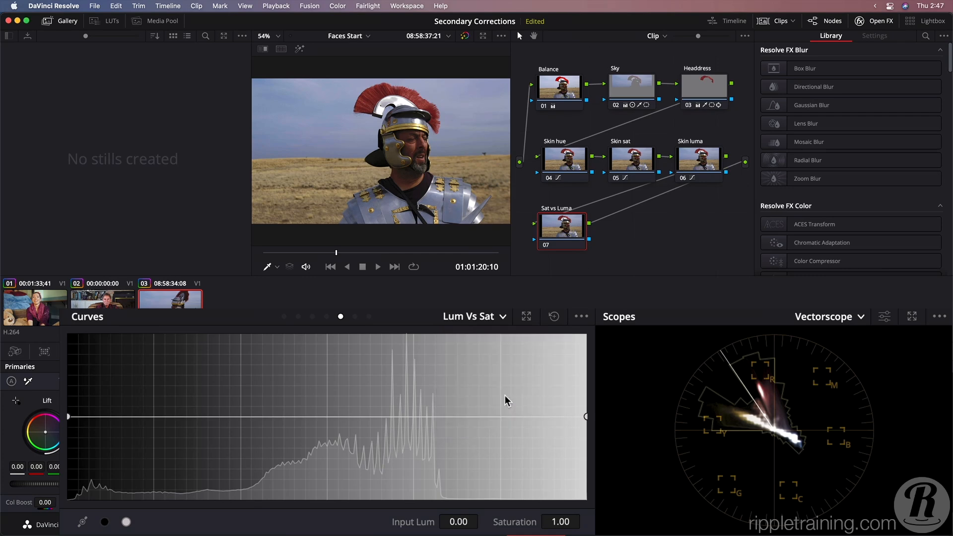
pyautogui.click(700, 161)
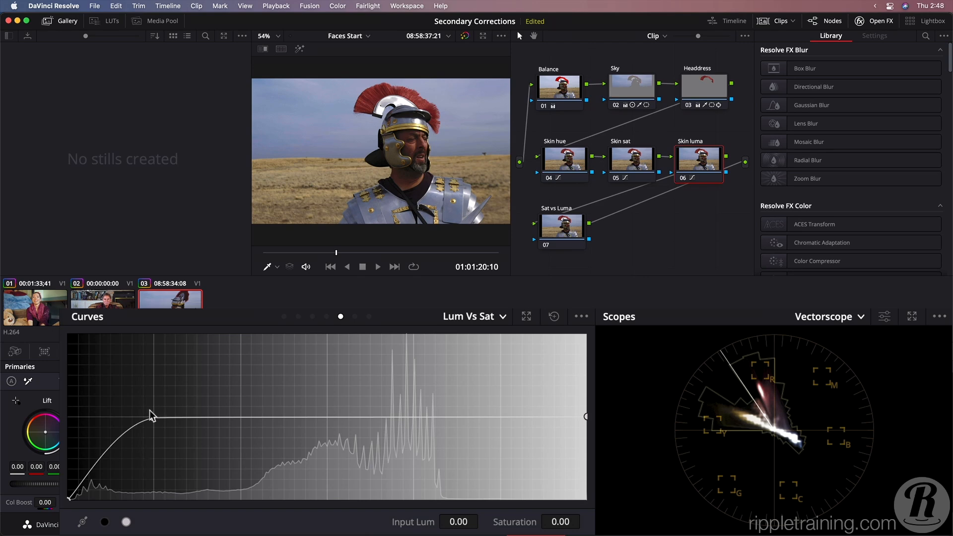
pyautogui.click(476, 317)
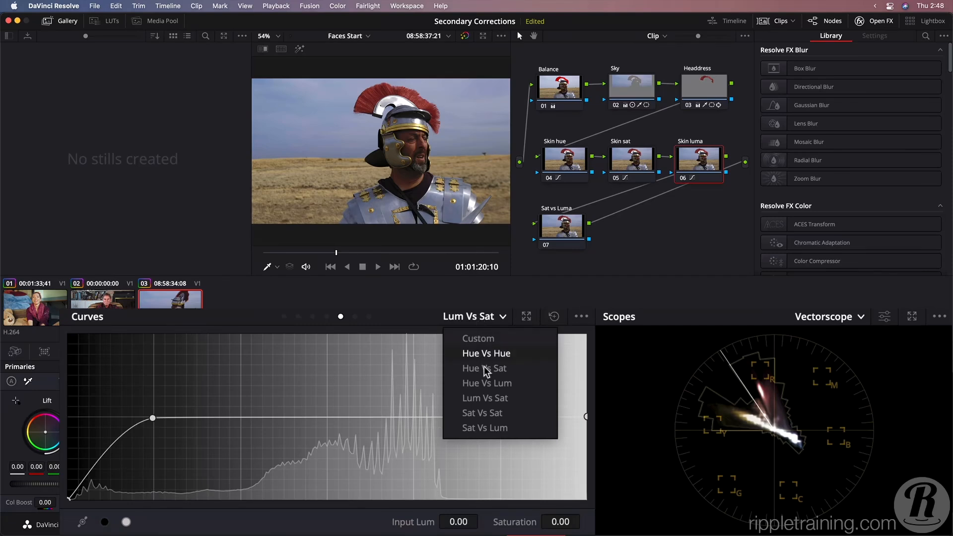
pyautogui.click(488, 427)
pyautogui.click(573, 244)
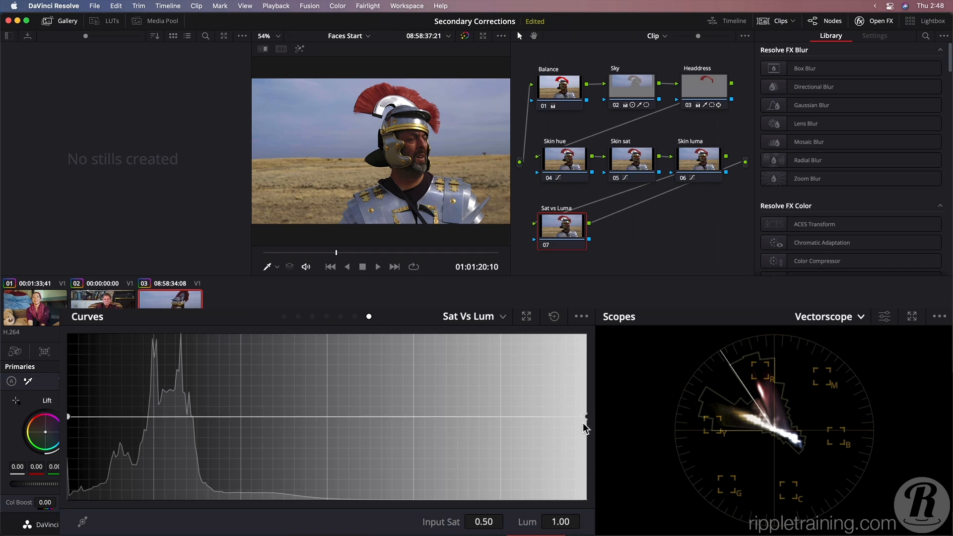
# Anchor the Sat Vs Lum curve with a point at Input Sat 0.15, Lum 1.00, keeping the high-saturation endpoint at Lum 1.00.
pyautogui.moveTo(583, 425); pyautogui.dragTo(562, 426)
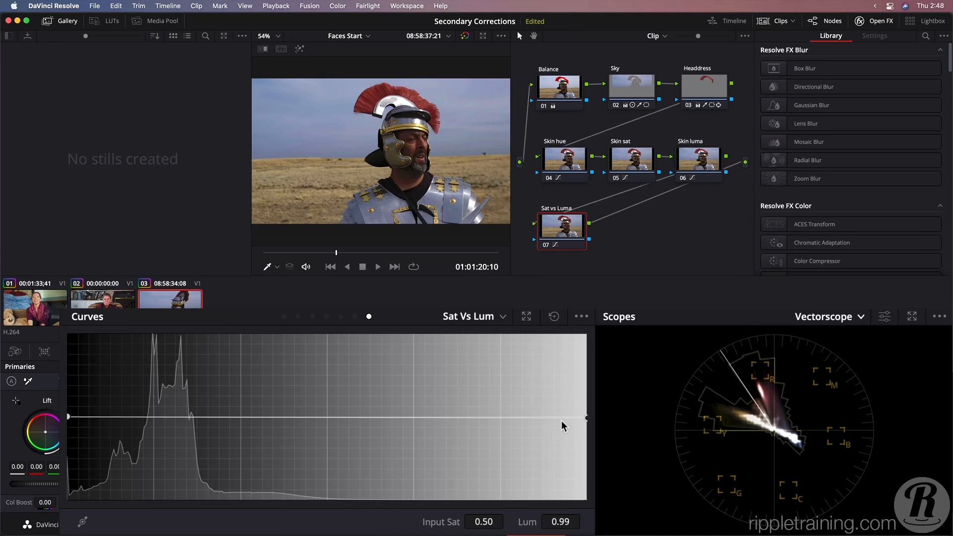
pyautogui.click(324, 417)
pyautogui.moveTo(584, 419)
pyautogui.mouseDown()
pyautogui.moveTo(585, 519)
pyautogui.moveTo(586, 418)
pyautogui.mouseUp()
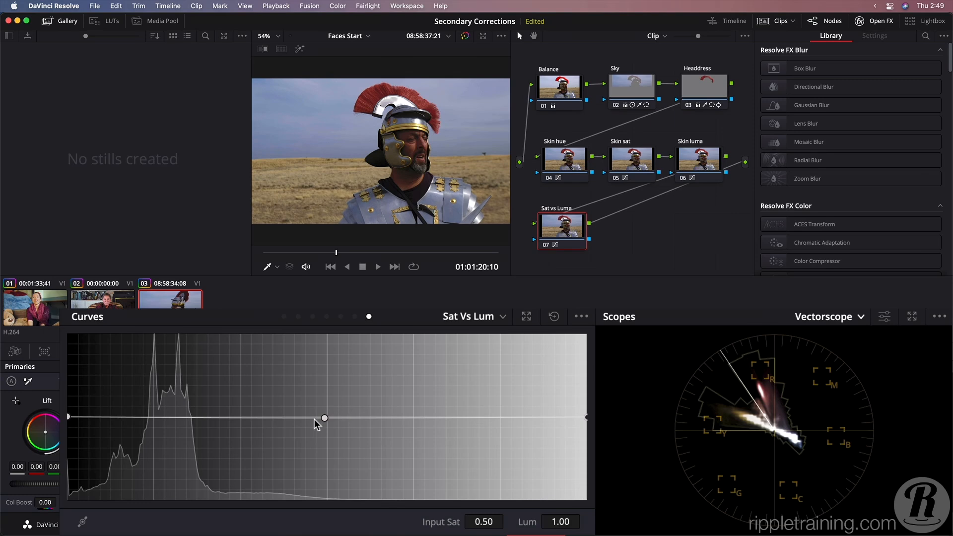
pyautogui.moveTo(324, 418); pyautogui.dragTo(225, 417)
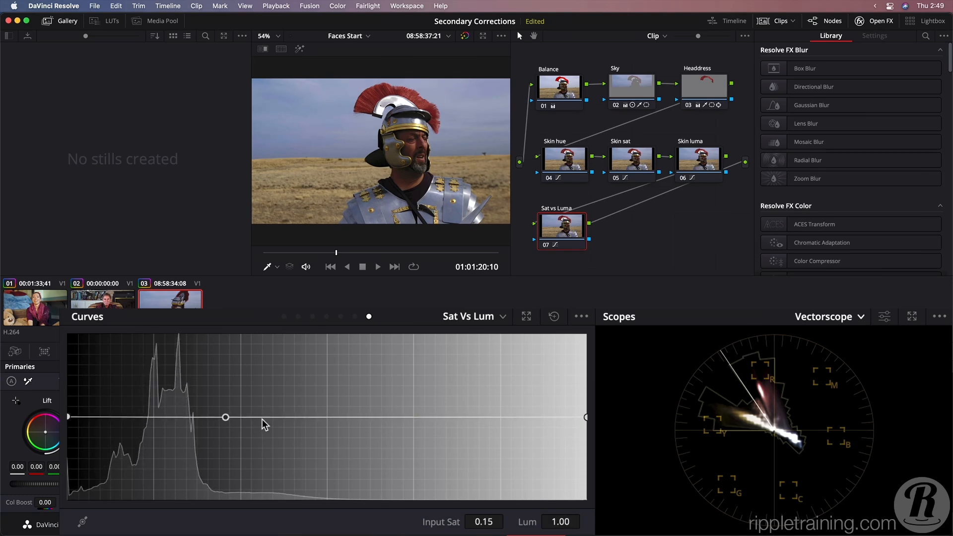
# Darken the most saturated colors with a curve point at Input Sat 0.20, Lum 0.65, and lower the high-saturation endpoint to Lum 0.00.
pyautogui.moveTo(298, 417); pyautogui.dragTo(288, 454)
pyautogui.moveTo(586, 417); pyautogui.dragTo(586, 498)
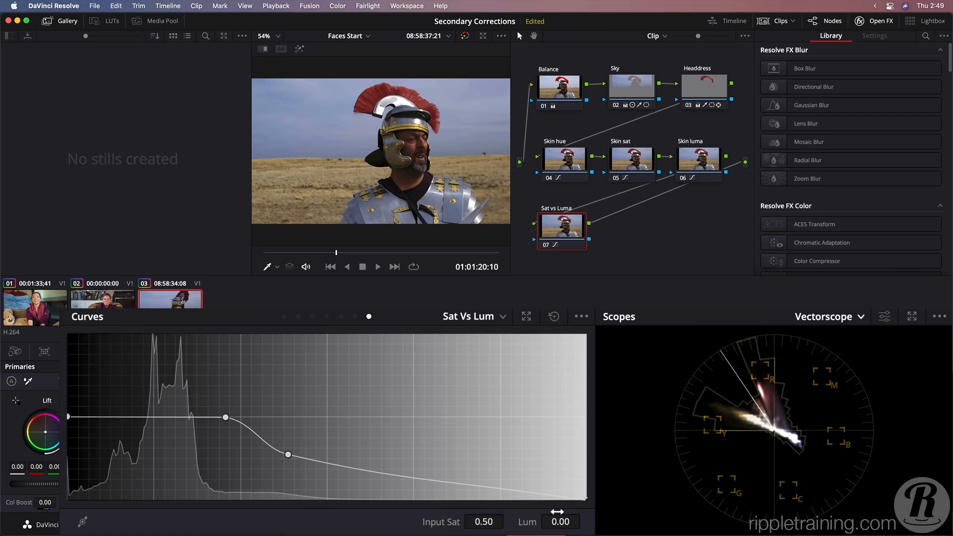
pyautogui.moveTo(289, 456); pyautogui.dragTo(256, 483)
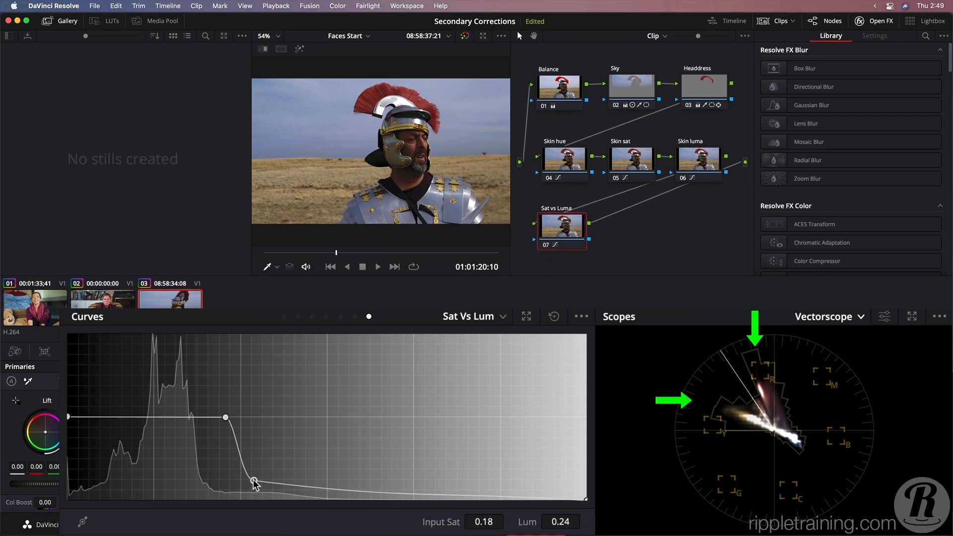
pyautogui.moveTo(255, 484); pyautogui.dragTo(279, 447)
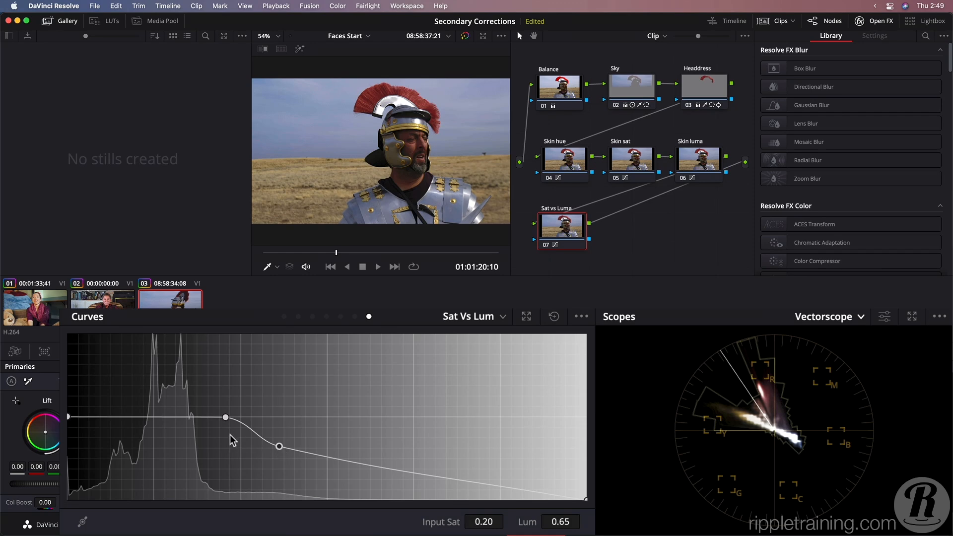
# Anchor the low-saturation part of the curve at Input Sat 0.03, Lum 1.00, and lower the zero-saturation endpoint to Lum 0.75.
pyautogui.click(101, 416)
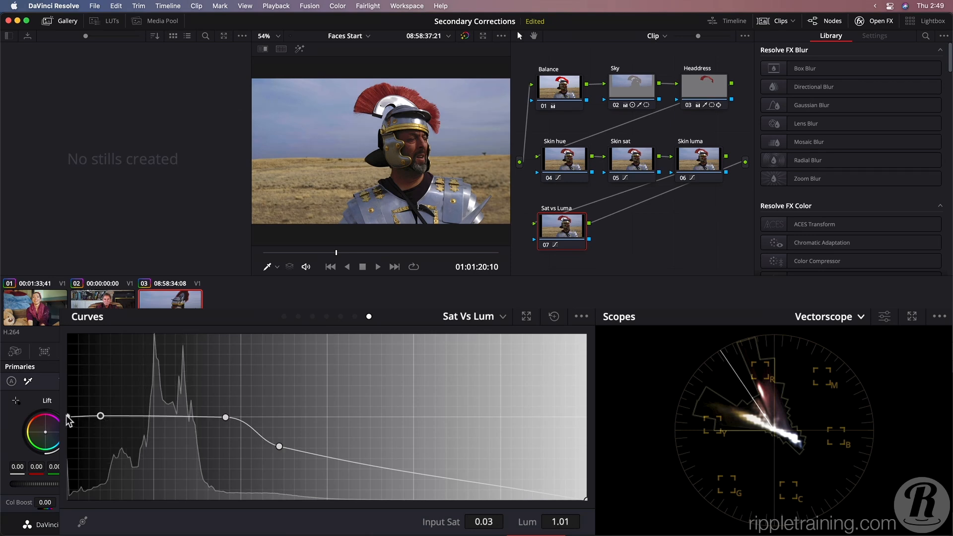
pyautogui.moveTo(100, 416); pyautogui.dragTo(98, 417)
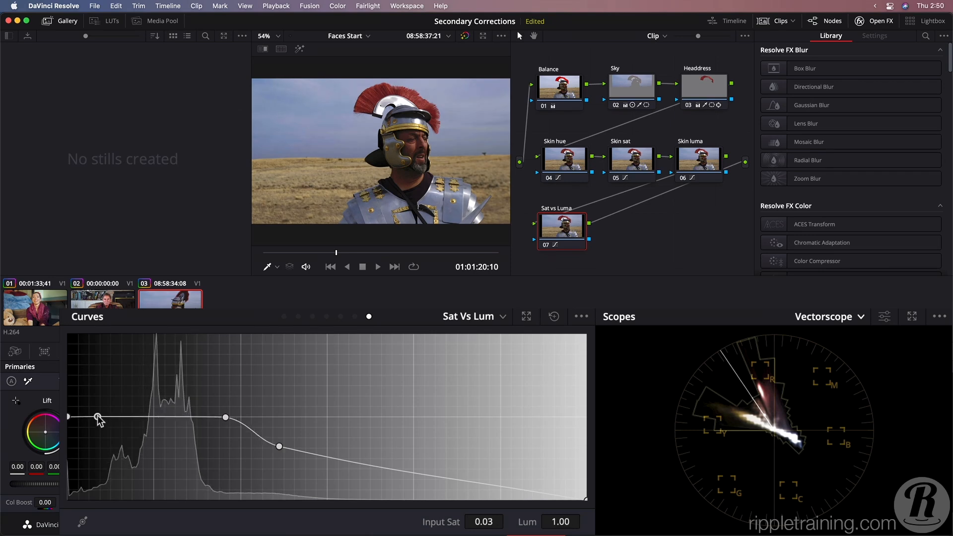
pyautogui.rightClick(98, 417)
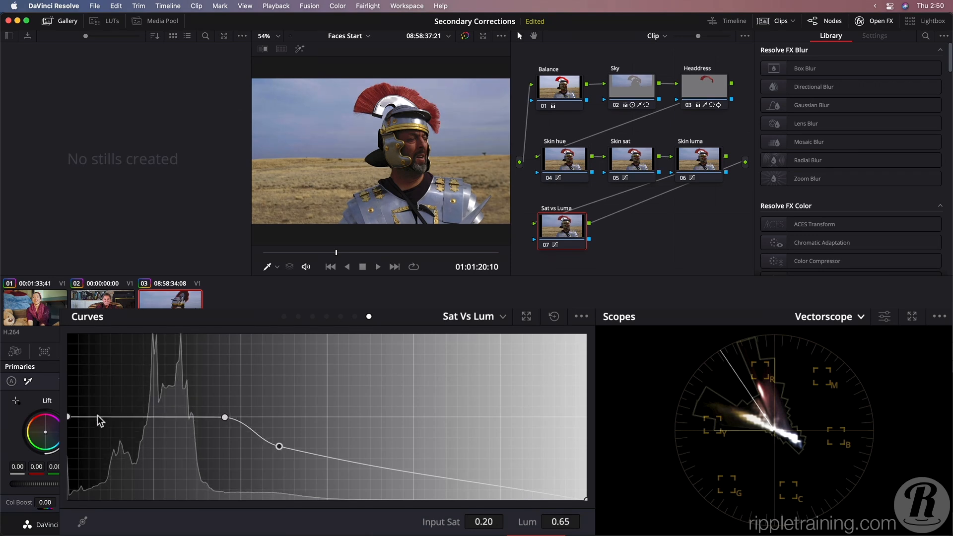
pyautogui.click(98, 416)
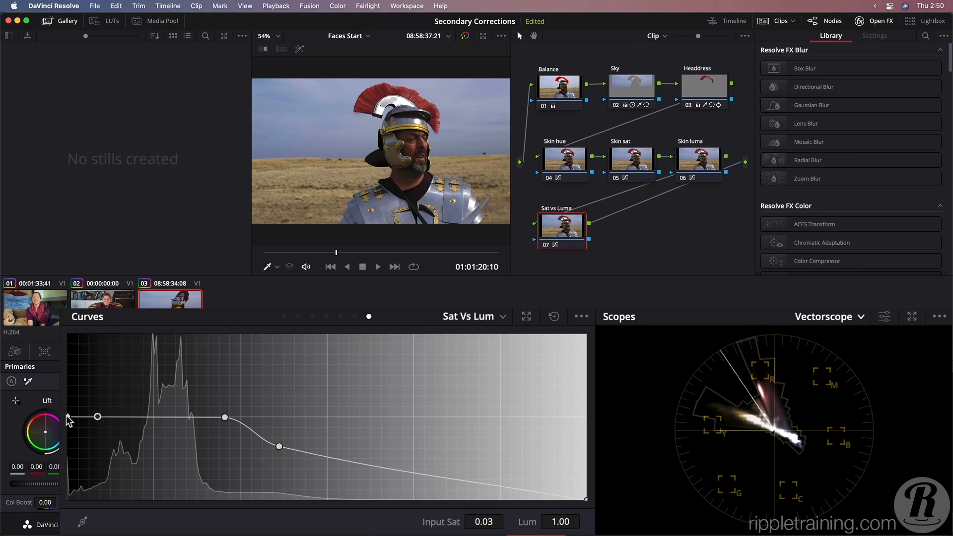
pyautogui.moveTo(67, 417); pyautogui.dragTo(64, 445)
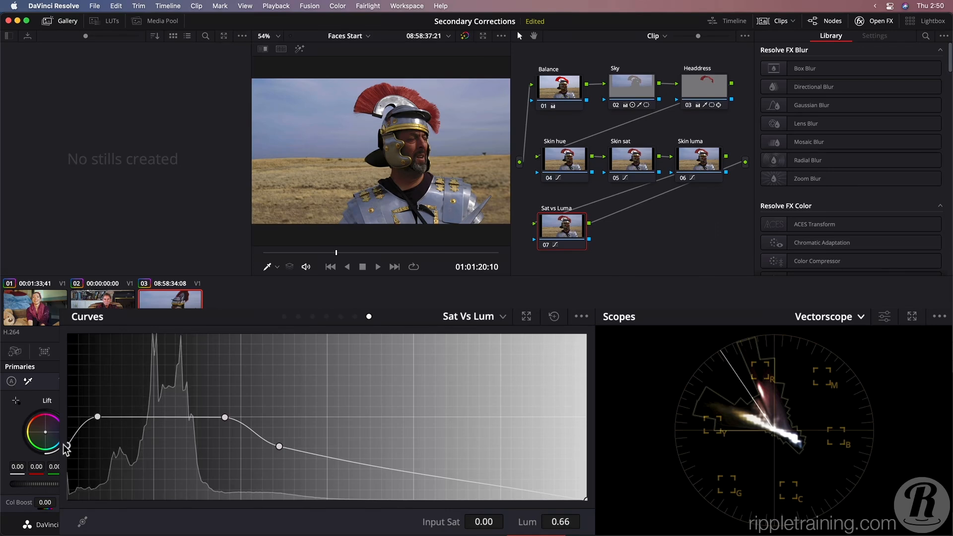
pyautogui.moveTo(361, 452)
pyautogui.mouseDown()
pyautogui.moveTo(361, 434)
pyautogui.moveTo(361, 442)
pyautogui.mouseUp()
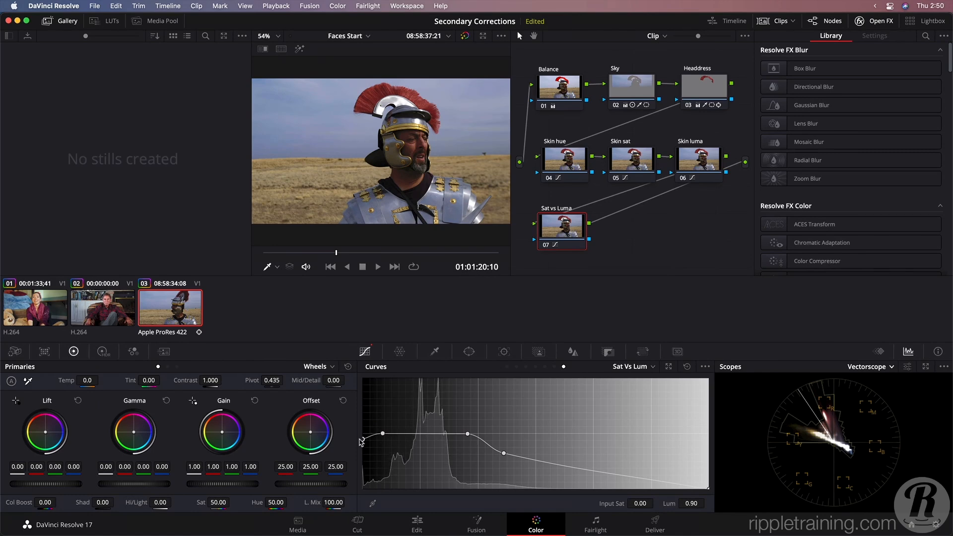
pyautogui.moveTo(361, 441); pyautogui.dragTo(362, 447)
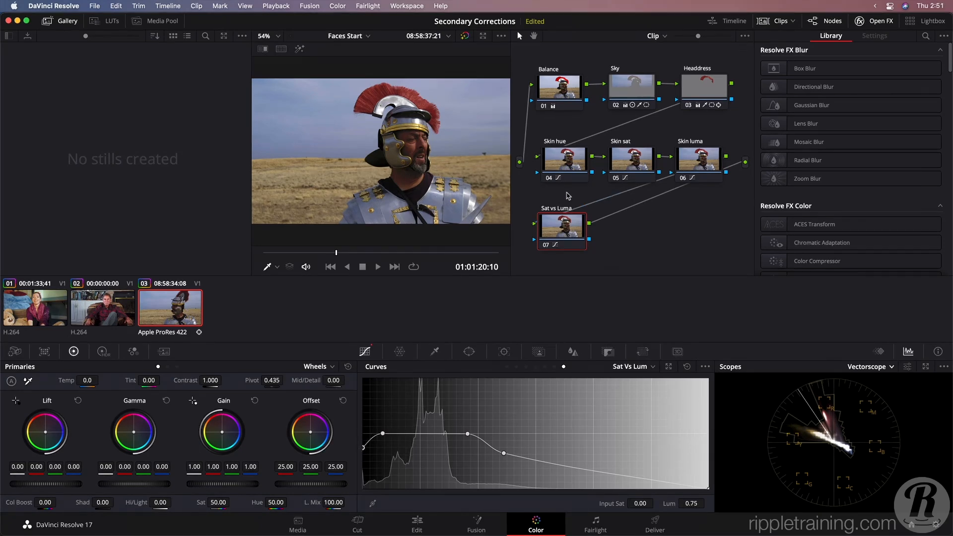
# Shift the Skin hue, Skin sat and Skin luma nodes up together, and move the Sat vs Luma node slightly lower in the node graph.
pyautogui.moveTo(569, 192); pyautogui.dragTo(704, 173)
pyautogui.moveTo(577, 167); pyautogui.dragTo(556, 153)
pyautogui.moveTo(552, 227); pyautogui.dragTo(547, 230)
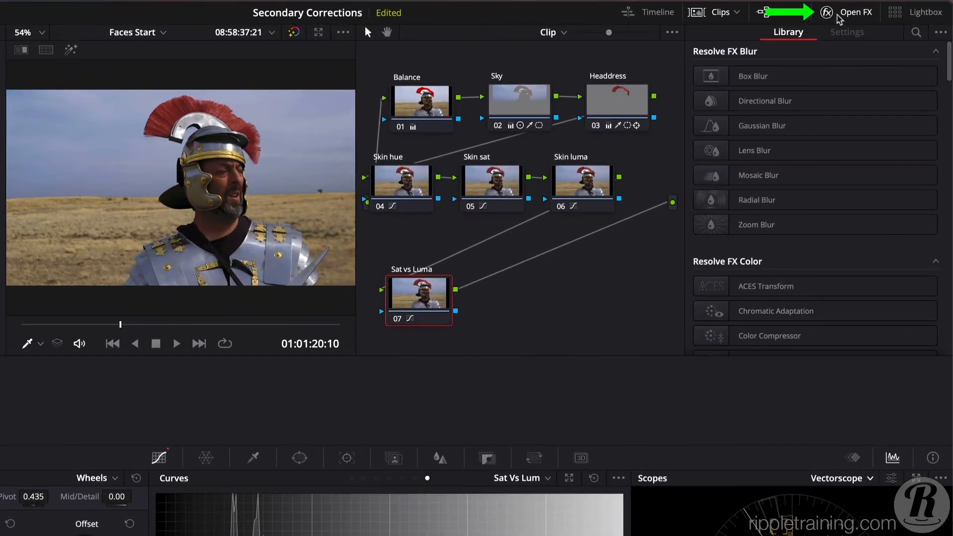
# Insert the Resolve FX Soften & Sharpen effect as a node on the connection between Sat vs Luma and the graph output.
pyautogui.scroll(-15, 825, 245)
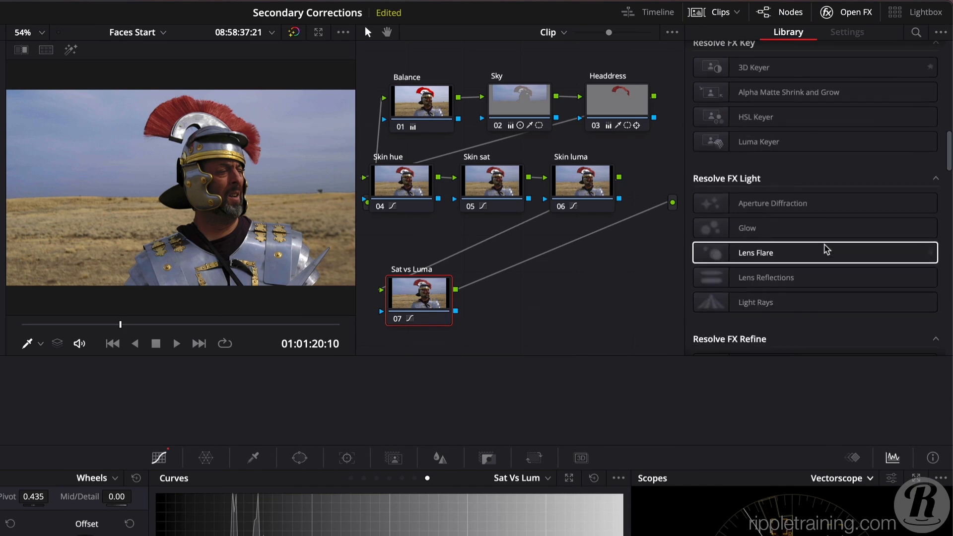
pyautogui.scroll(-5, 825, 249)
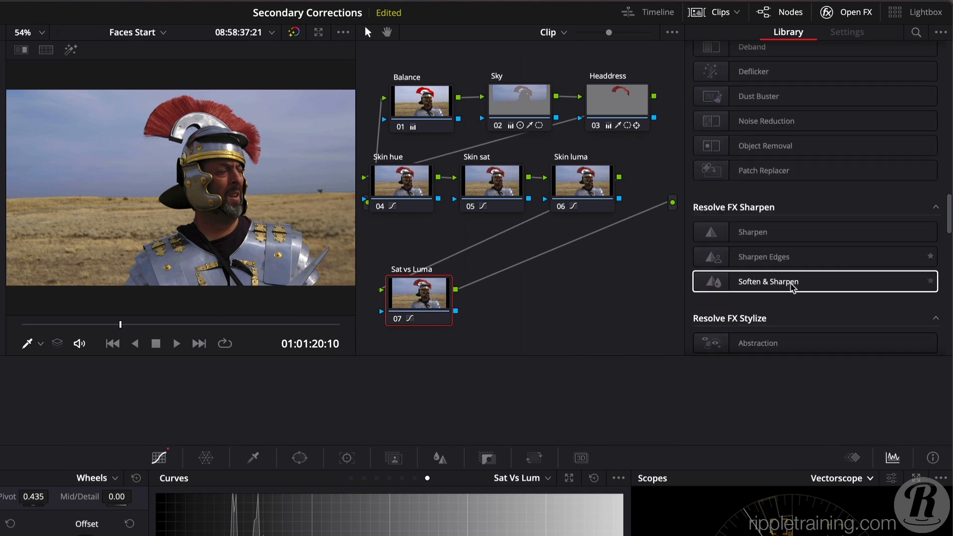
pyautogui.moveTo(718, 284); pyautogui.dragTo(648, 212)
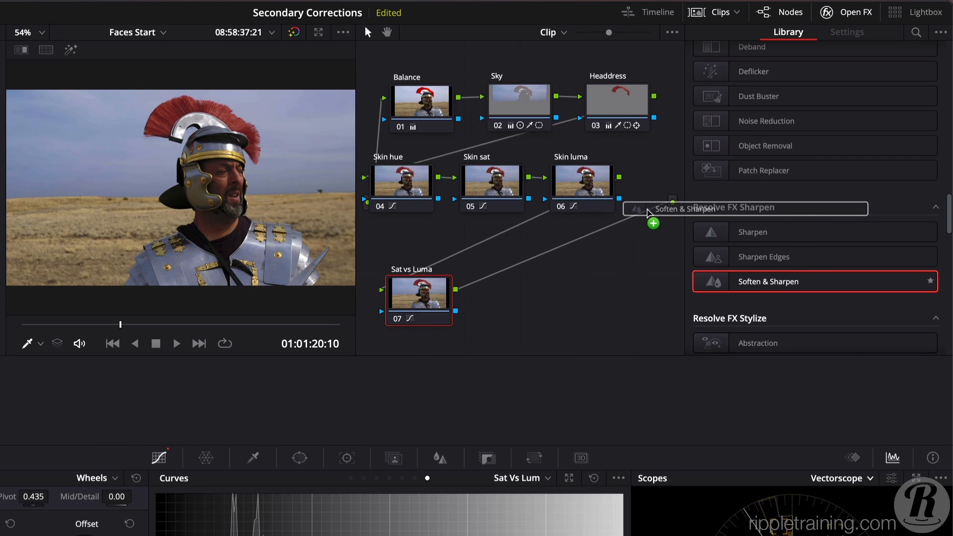
pyautogui.moveTo(648, 213); pyautogui.dragTo(622, 273)
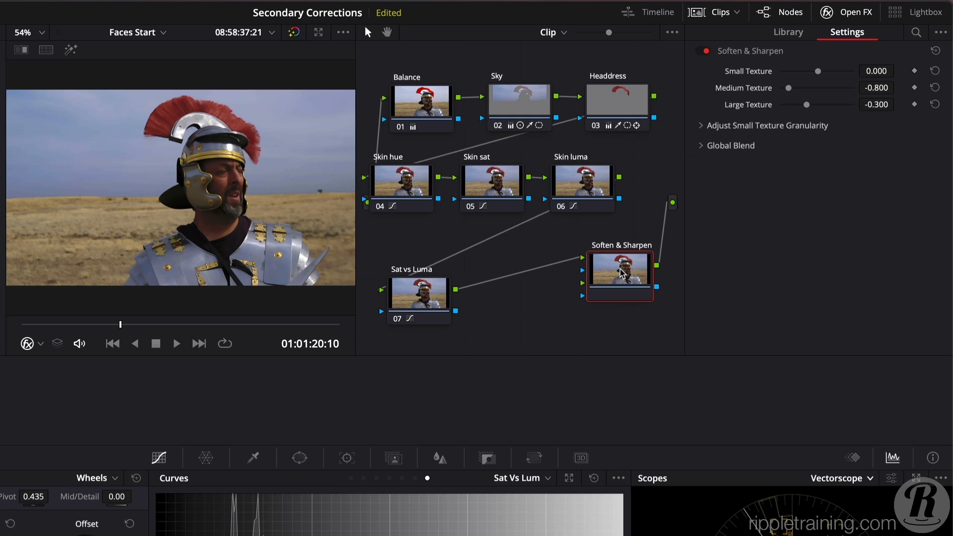
# Enlarge the viewer, play to a closer look at the face, and set Small Texture to 0.963, Medium Texture to -0.083 and Large Texture to 0.174.
pyautogui.hotkey('alt', 'f')
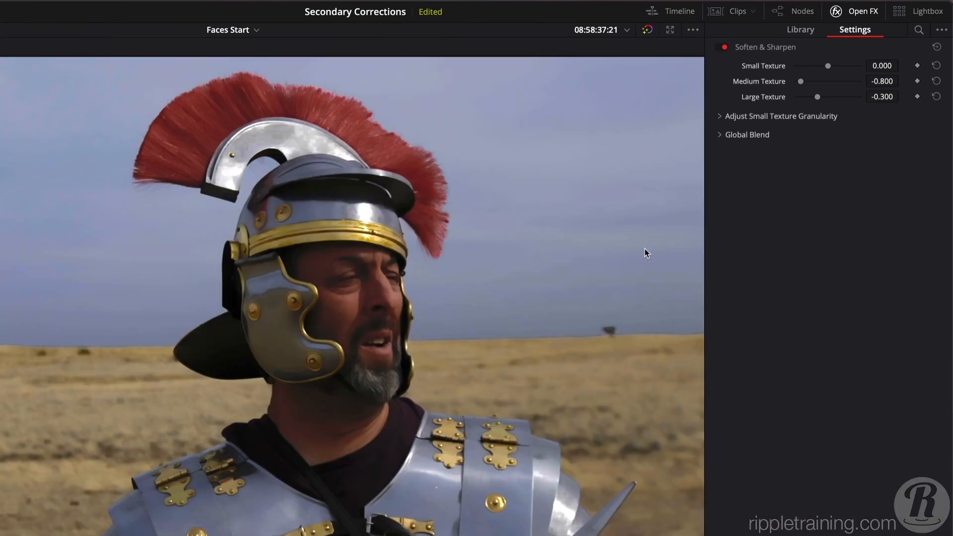
pyautogui.press('space')
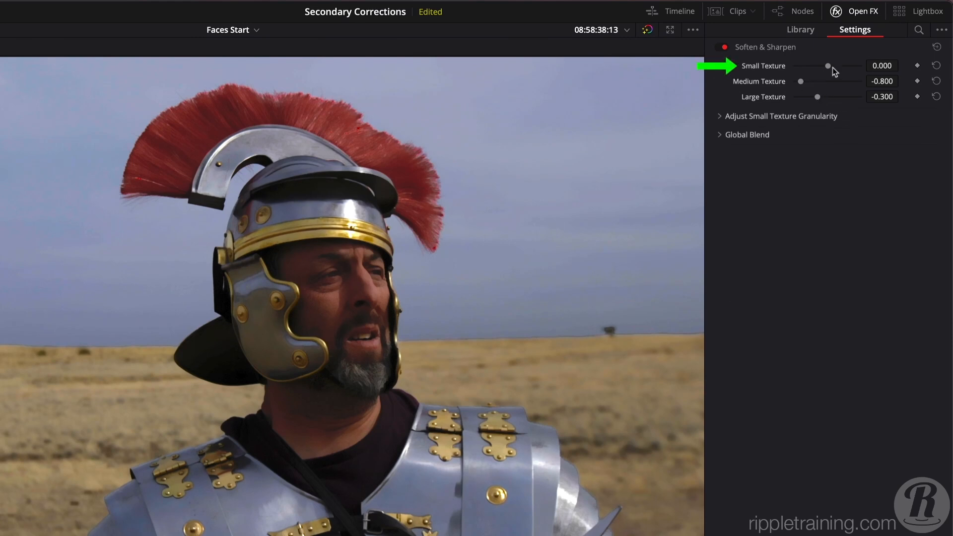
pyautogui.moveTo(827, 66)
pyautogui.mouseDown()
pyautogui.moveTo(868, 69)
pyautogui.moveTo(860, 67)
pyautogui.mouseUp()
pyautogui.moveTo(801, 81)
pyautogui.mouseDown()
pyautogui.moveTo(875, 102)
pyautogui.moveTo(832, 97)
pyautogui.mouseUp()
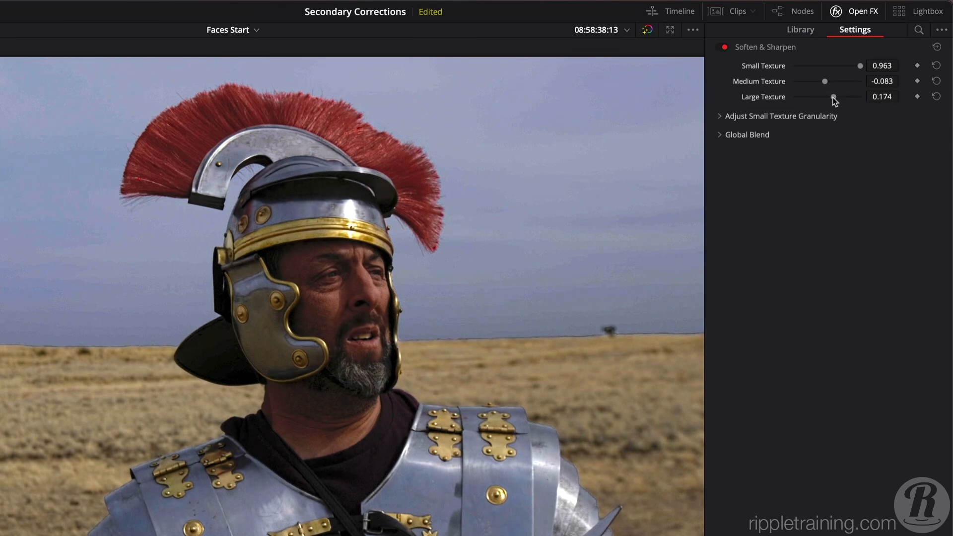
# Set Soften & Sharpen's Small Texture Size to 0.115 and Global Blend to 0.559, and restore the normal viewer layout.
pyautogui.click(718, 116)
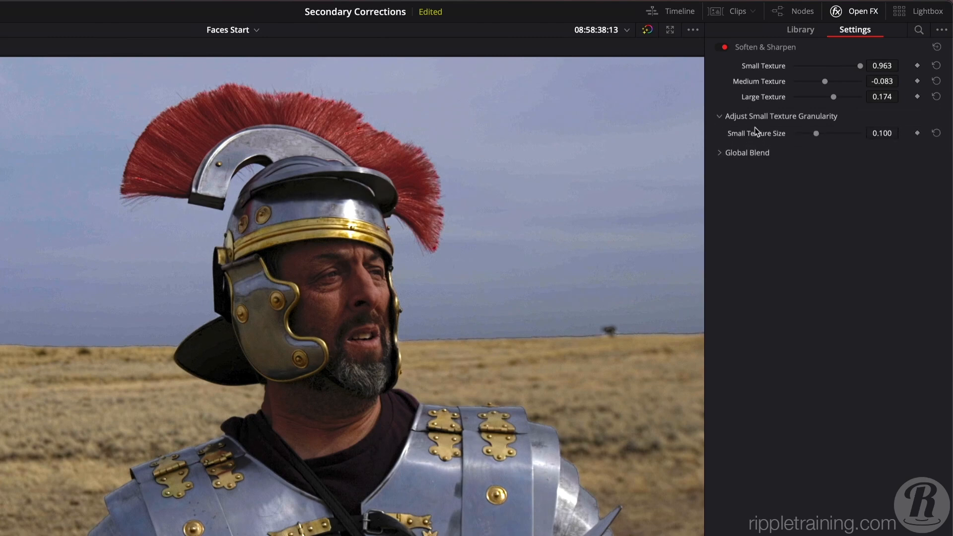
pyautogui.moveTo(816, 134)
pyautogui.mouseDown()
pyautogui.moveTo(786, 132)
pyautogui.moveTo(822, 135)
pyautogui.mouseUp()
pyautogui.click(722, 152)
pyautogui.moveTo(858, 170); pyautogui.dragTo(830, 170)
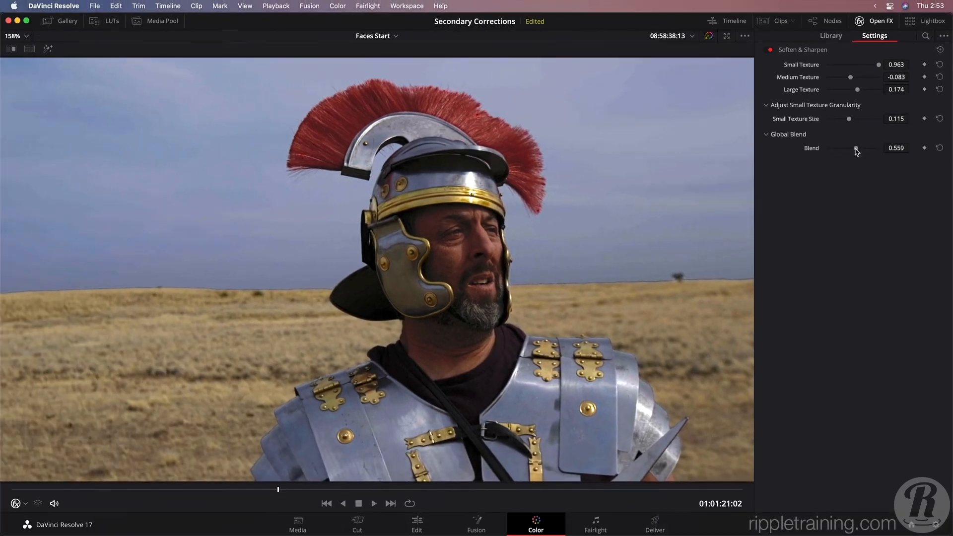
pyautogui.hotkey('alt', 'f')
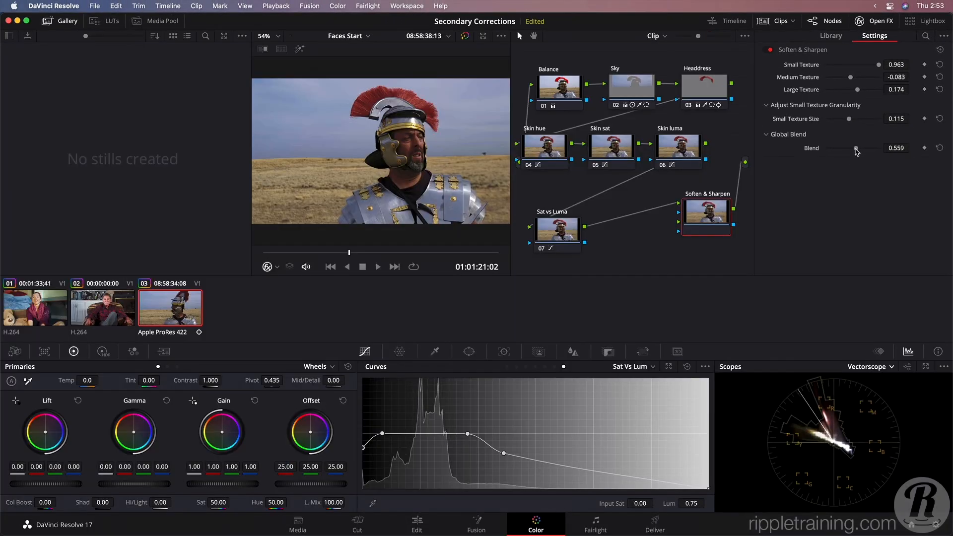